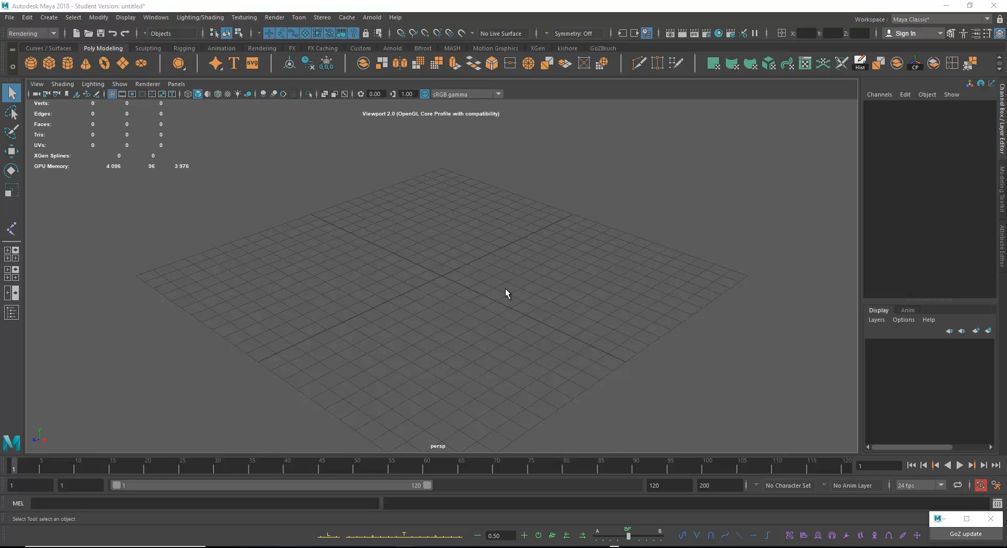
- Examine the empty grid from several angles and distances by orbiting, panning and zooming the perspective camera
{"action": "right_click_drag", "start_coordinate": [454, 265], "coordinate": [443, 288], "text": "alt"}
{"action": "left_click_drag", "start_coordinate": [443, 288], "coordinate": [496, 304], "text": "alt"}
{"action": "right_click_drag", "start_coordinate": [496, 304], "coordinate": [490, 297], "text": "alt"}
{"action": "left_click_drag", "start_coordinate": [490, 297], "coordinate": [457, 289], "text": "alt"}
{"action": "right_click_drag", "start_coordinate": [457, 289], "coordinate": [511, 355], "text": "alt"}
{"action": "middle_click_drag", "start_coordinate": [511, 355], "coordinate": [471, 293], "text": "alt"}
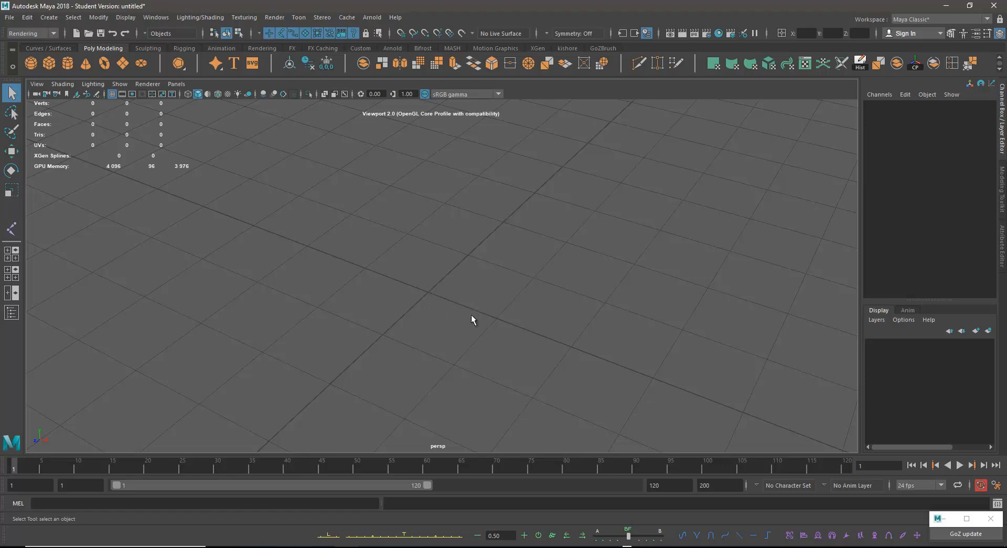
{"action": "right_click_drag", "start_coordinate": [442, 307], "coordinate": [459, 239], "text": "alt"}
{"action": "left_click_drag", "start_coordinate": [512, 280], "coordinate": [455, 278], "text": "alt"}
{"action": "right_click_drag", "start_coordinate": [460, 278], "coordinate": [450, 263], "text": "alt"}
{"action": "left_click_drag", "start_coordinate": [472, 229], "coordinate": [400, 249], "text": "alt"}
{"action": "right_click_drag", "start_coordinate": [401, 249], "coordinate": [458, 293], "text": "alt"}
{"action": "middle_click_drag", "start_coordinate": [412, 261], "coordinate": [519, 268], "text": "alt"}
{"action": "left_click_drag", "start_coordinate": [518, 265], "coordinate": [625, 261], "text": "alt"}
{"action": "right_click_drag", "start_coordinate": [624, 267], "coordinate": [647, 276], "text": "alt"}
{"action": "scroll", "coordinate": [645, 272], "scroll_direction": "down", "scroll_amount": 2}
{"action": "scroll", "coordinate": [646, 272], "scroll_direction": "up", "scroll_amount": 5}
{"action": "scroll", "coordinate": [645, 272], "scroll_direction": "down", "scroll_amount": 2}
{"action": "scroll", "coordinate": [645, 277], "scroll_direction": "down", "scroll_amount": 2}
{"action": "scroll", "coordinate": [645, 276], "scroll_direction": "down", "scroll_amount": 2}
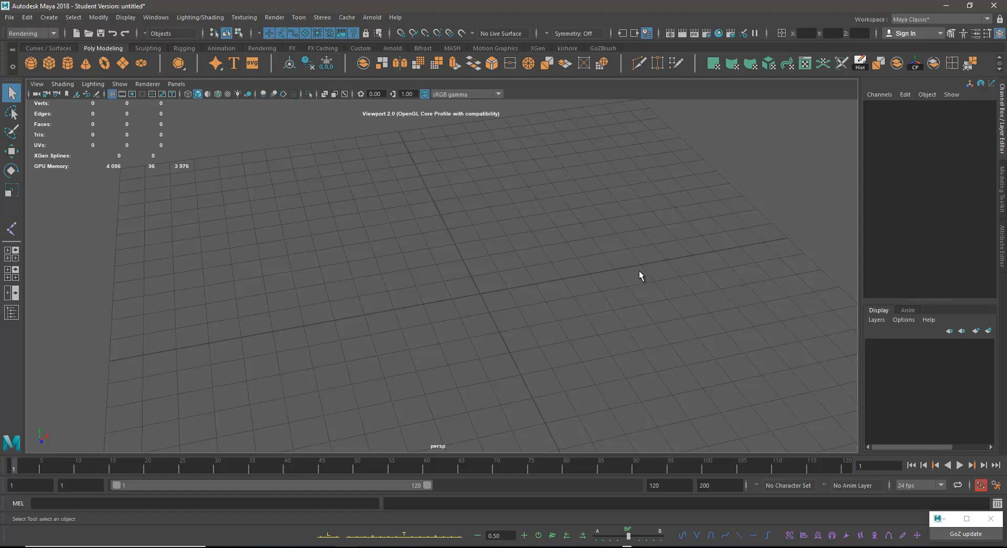
- Tumble around the whole grid, from close-up to far away, and finish on a raised three-quarter perspective view
{"action": "mouse_move", "coordinate": [639, 272]}
{"action": "middle_mouse_down", "text": "alt"}
{"action": "mouse_move", "coordinate": [681, 236]}
{"action": "mouse_move", "coordinate": [577, 184]}
{"action": "mouse_move", "coordinate": [601, 273]}
{"action": "mouse_move", "coordinate": [569, 220]}
{"action": "mouse_move", "coordinate": [764, 200]}
{"action": "mouse_move", "coordinate": [634, 253]}
{"action": "mouse_move", "coordinate": [535, 273]}
{"action": "mouse_move", "coordinate": [747, 238]}
{"action": "mouse_move", "coordinate": [623, 222]}
{"action": "mouse_move", "coordinate": [629, 307]}
{"action": "mouse_move", "coordinate": [698, 218]}
{"action": "mouse_move", "coordinate": [636, 257]}
{"action": "middle_mouse_up", "text": "alt"}
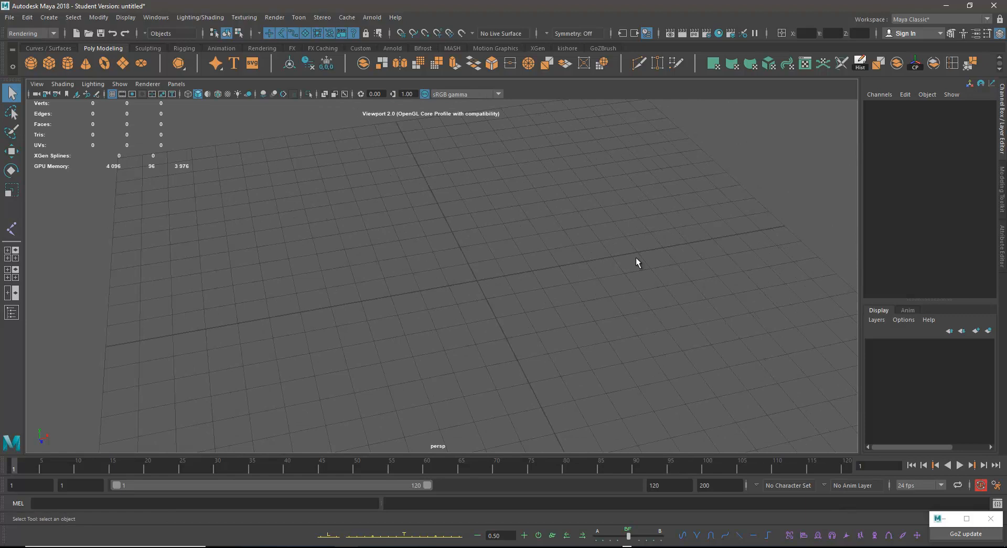
{"action": "left_click_drag", "start_coordinate": [636, 257], "coordinate": [662, 259], "text": "alt"}
{"action": "right_click_drag", "start_coordinate": [661, 259], "coordinate": [578, 392], "text": "alt"}
{"action": "right_click_drag", "start_coordinate": [617, 346], "coordinate": [367, 249], "text": "alt"}
{"action": "left_click_drag", "start_coordinate": [483, 252], "coordinate": [336, 294], "text": "alt"}
{"action": "right_click_drag", "start_coordinate": [283, 289], "coordinate": [446, 294], "text": "alt"}
{"action": "left_click_drag", "start_coordinate": [446, 294], "coordinate": [376, 229], "text": "alt"}
{"action": "right_click_drag", "start_coordinate": [375, 229], "coordinate": [483, 255], "text": "alt"}
{"action": "left_click_drag", "start_coordinate": [482, 255], "coordinate": [410, 247], "text": "alt"}
{"action": "right_click_drag", "start_coordinate": [409, 247], "coordinate": [449, 251], "text": "alt"}
{"action": "left_click_drag", "start_coordinate": [448, 251], "coordinate": [423, 254], "text": "alt"}
{"action": "right_click_drag", "start_coordinate": [422, 254], "coordinate": [451, 294], "text": "alt"}
{"action": "left_click_drag", "start_coordinate": [451, 294], "coordinate": [506, 308], "text": "alt"}
{"action": "left_click_drag", "start_coordinate": [438, 272], "coordinate": [475, 294], "text": "alt"}
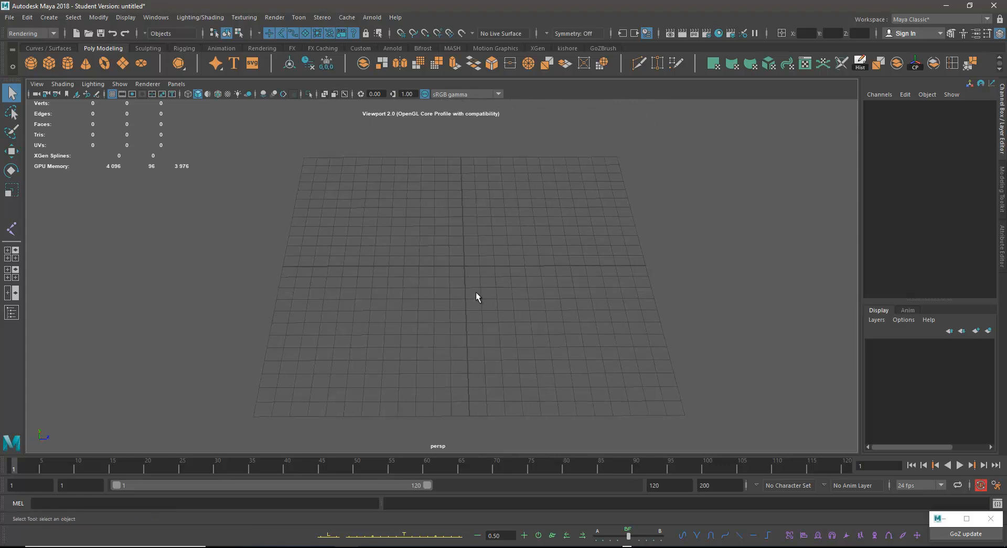
{"action": "middle_click_drag", "start_coordinate": [471, 257], "coordinate": [443, 250], "text": "alt"}
{"action": "scroll", "coordinate": [442, 250], "scroll_direction": "down", "scroll_amount": 4}
{"action": "scroll", "coordinate": [444, 252], "scroll_direction": "up", "scroll_amount": 5}
{"action": "left_click_drag", "start_coordinate": [443, 252], "coordinate": [420, 265], "text": "alt"}
{"action": "right_click_drag", "start_coordinate": [420, 265], "coordinate": [427, 290], "text": "alt"}
{"action": "left_click_drag", "start_coordinate": [427, 290], "coordinate": [424, 232], "text": "alt"}
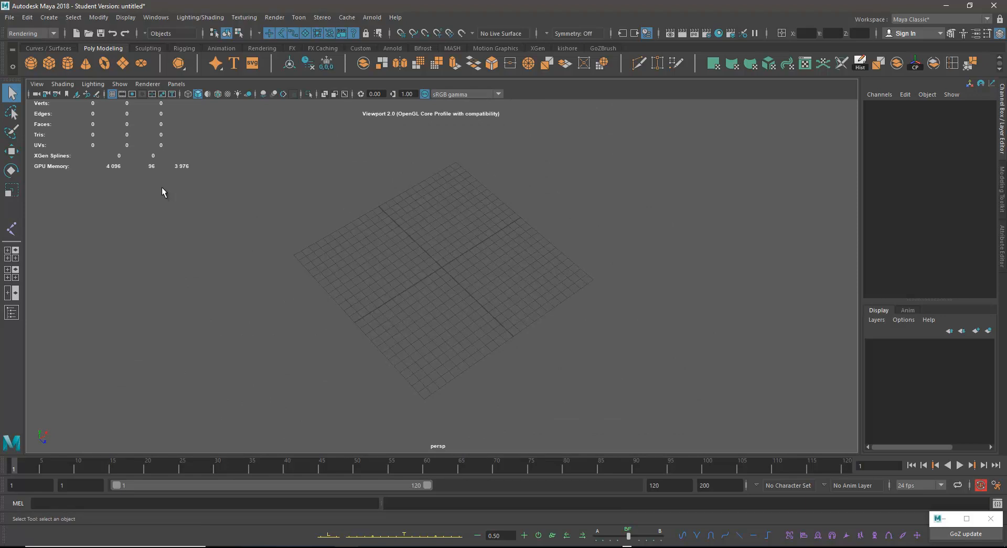
{"action": "left_click_drag", "start_coordinate": [490, 214], "coordinate": [403, 171], "text": "alt"}
{"action": "right_click_drag", "start_coordinate": [402, 166], "coordinate": [484, 234], "text": "alt"}
{"action": "right_click_drag", "start_coordinate": [294, 266], "coordinate": [356, 270], "text": "alt"}
{"action": "left_click", "coordinate": [49, 17]}
{"action": "mouse_move", "coordinate": [84, 56]}
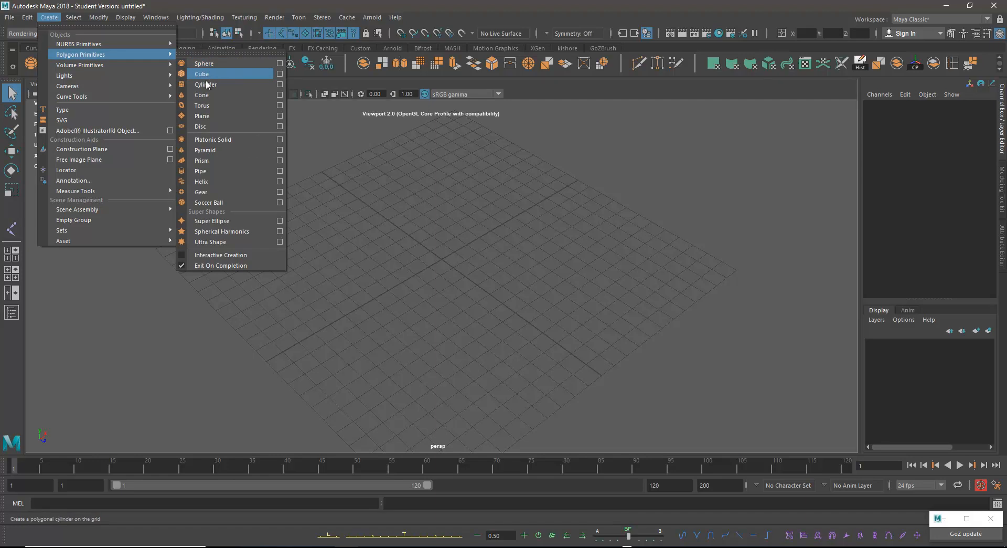
{"action": "left_click", "coordinate": [194, 51]}
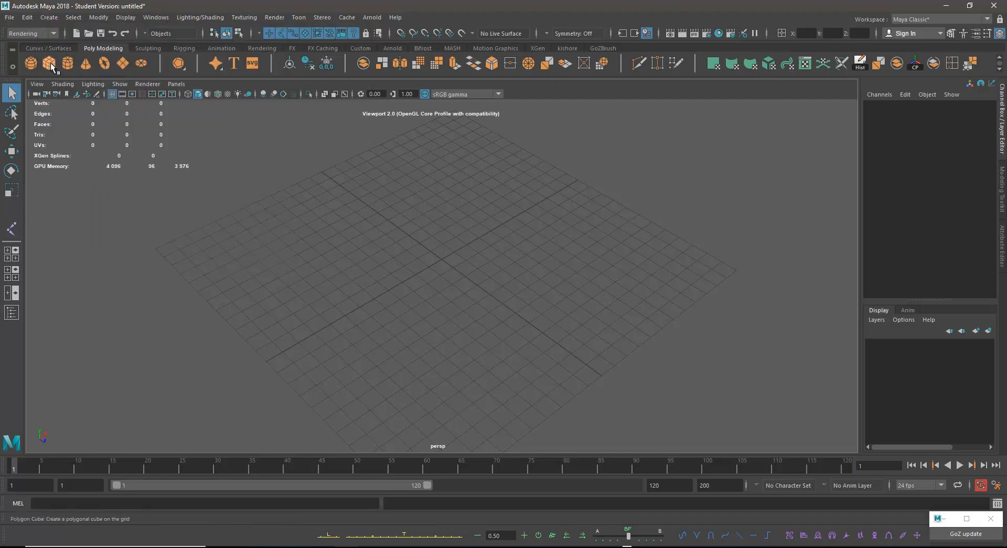
- Show the four-view layout, maximize the top view, and return to the maximized perspective view
{"action": "middle_click_drag", "start_coordinate": [432, 270], "coordinate": [466, 231], "text": "alt"}
{"action": "key", "text": "space"}
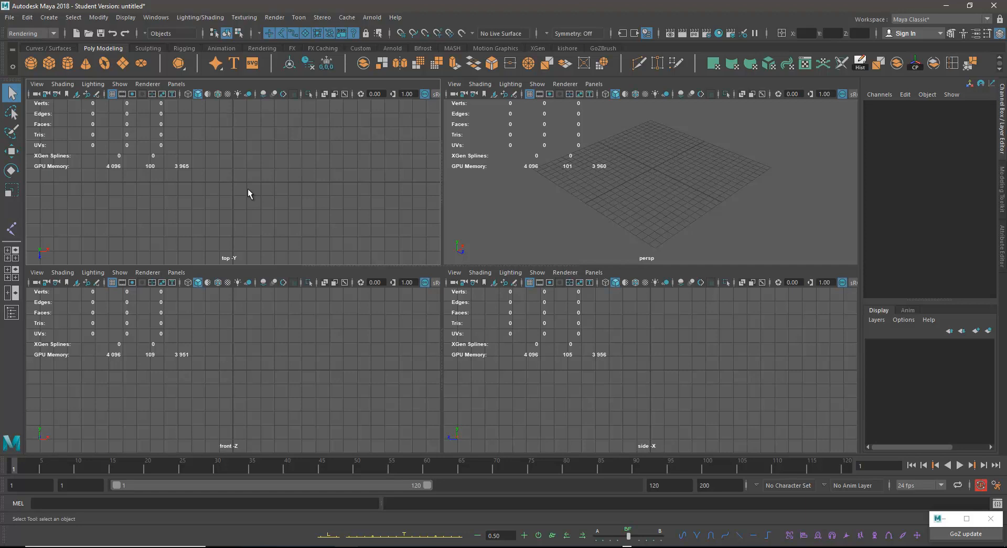
{"action": "key", "text": "space"}
{"action": "key", "text": "space"}
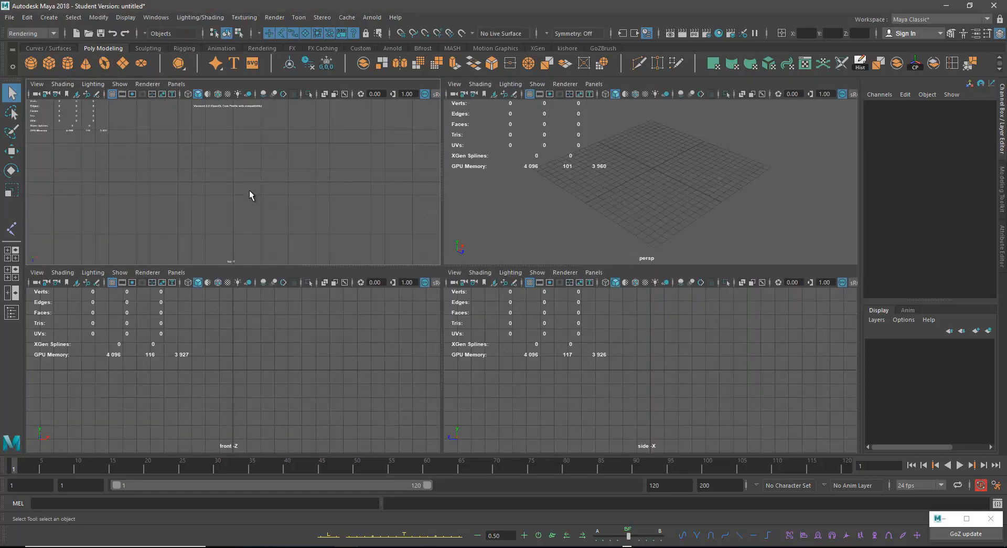
{"action": "key", "text": "space"}
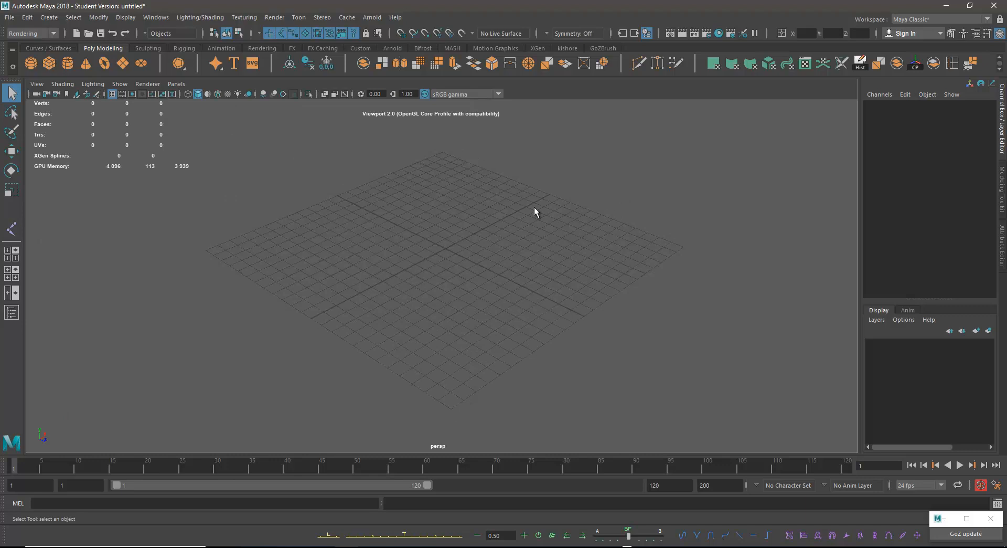
- Bring up the hotbox with its camera view choices and choose Perspective View
{"action": "key", "text": "space"}
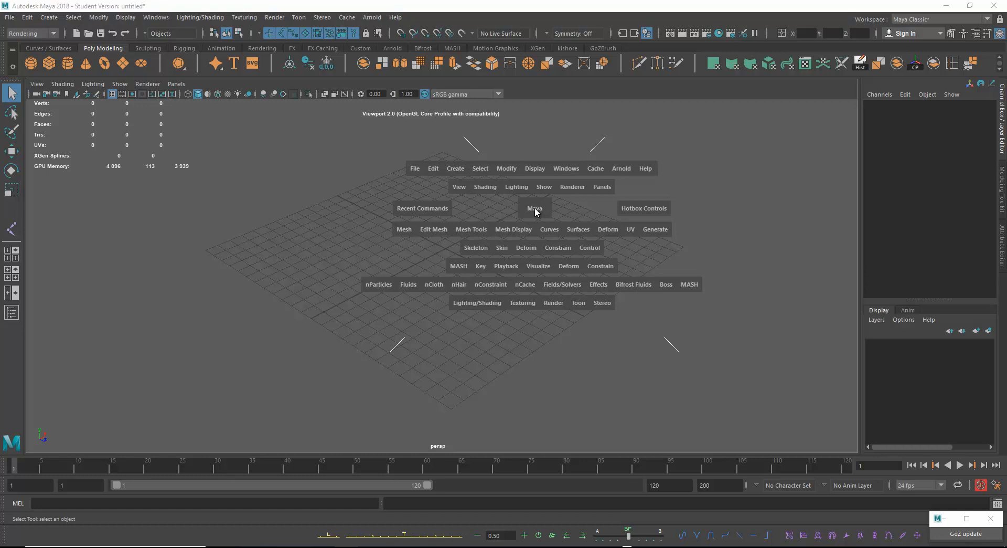
{"action": "key", "text": "space"}
{"action": "left_click", "coordinate": [521, 250]}
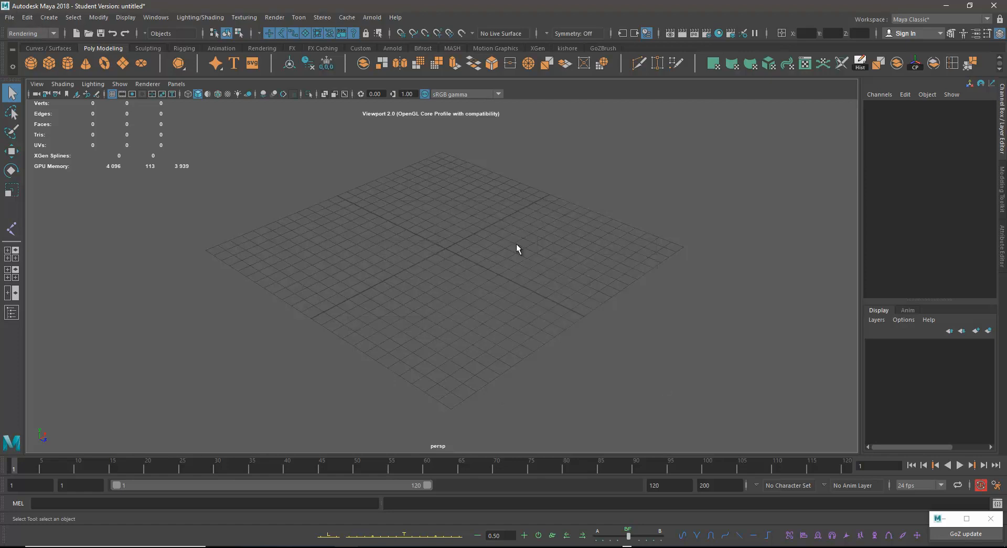
{"action": "key", "text": "space"}
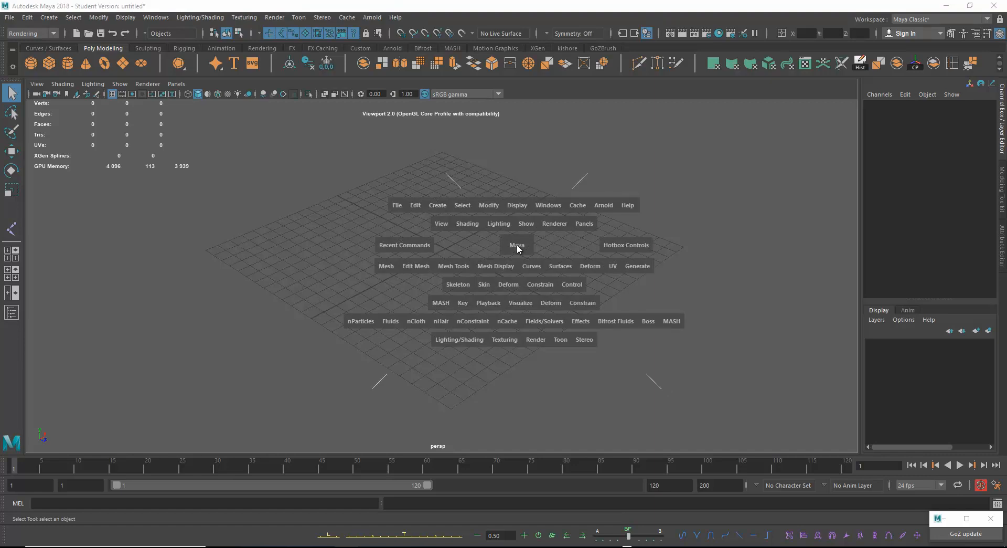
{"action": "left_click", "coordinate": [517, 248]}
{"action": "mouse_move", "coordinate": [517, 248]}
{"action": "left_mouse_down"}
{"action": "mouse_move", "coordinate": [519, 217]}
{"action": "mouse_move", "coordinate": [471, 231]}
{"action": "mouse_move", "coordinate": [464, 252]}
{"action": "mouse_move", "coordinate": [447, 230]}
{"action": "mouse_move", "coordinate": [519, 249]}
{"action": "left_mouse_up"}
{"action": "left_click", "coordinate": [518, 245]}
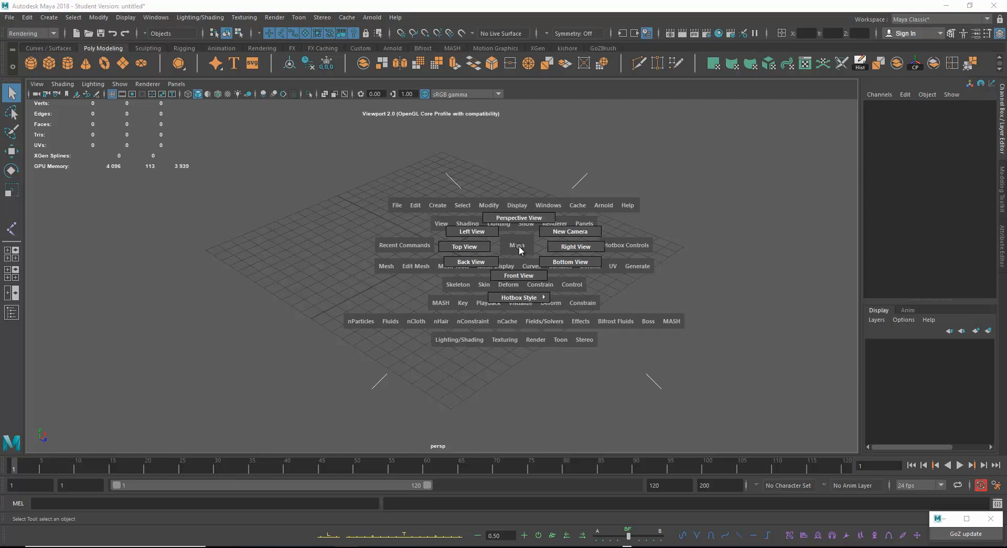
{"action": "left_click_drag", "start_coordinate": [520, 250], "coordinate": [509, 200]}
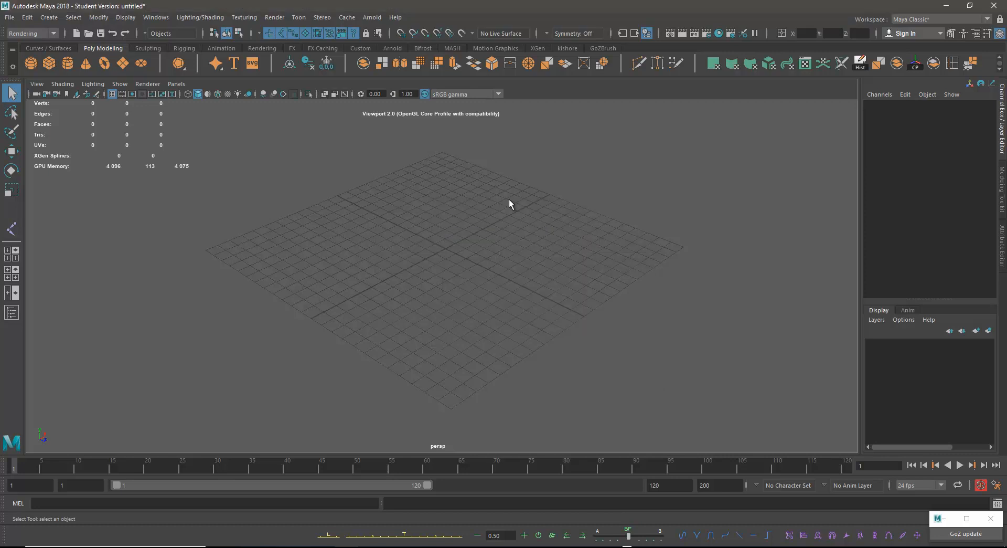
- Cycle the single viewport through the top, front and perspective views using the hotbox
{"action": "key", "text": "space"}
{"action": "left_click_drag", "start_coordinate": [509, 203], "coordinate": [446, 208]}
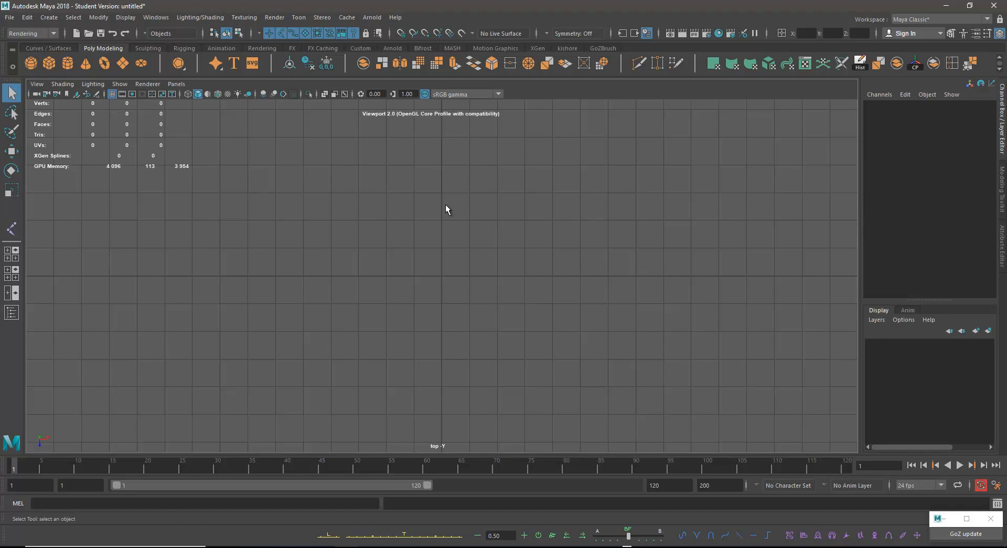
{"action": "key", "text": "space"}
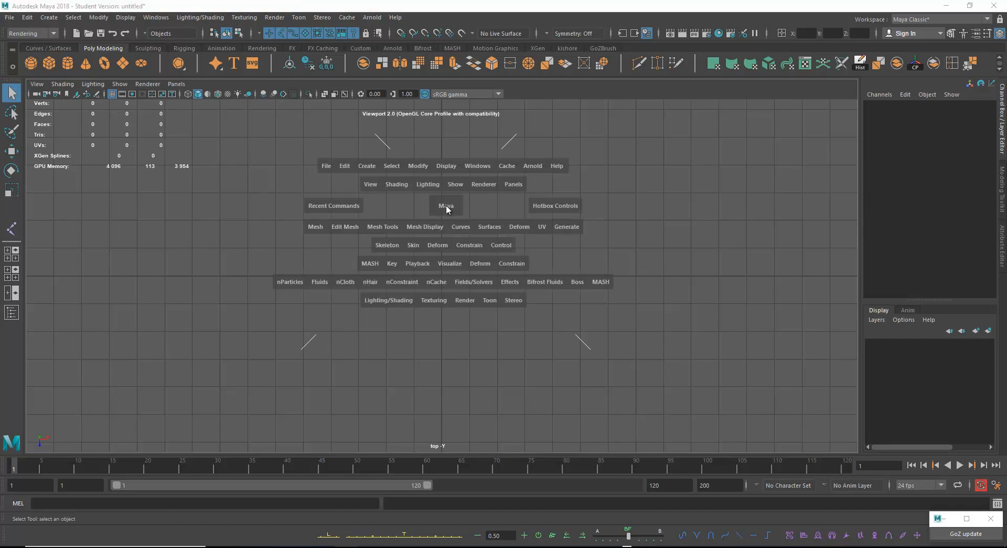
{"action": "left_click_drag", "start_coordinate": [446, 208], "coordinate": [446, 209]}
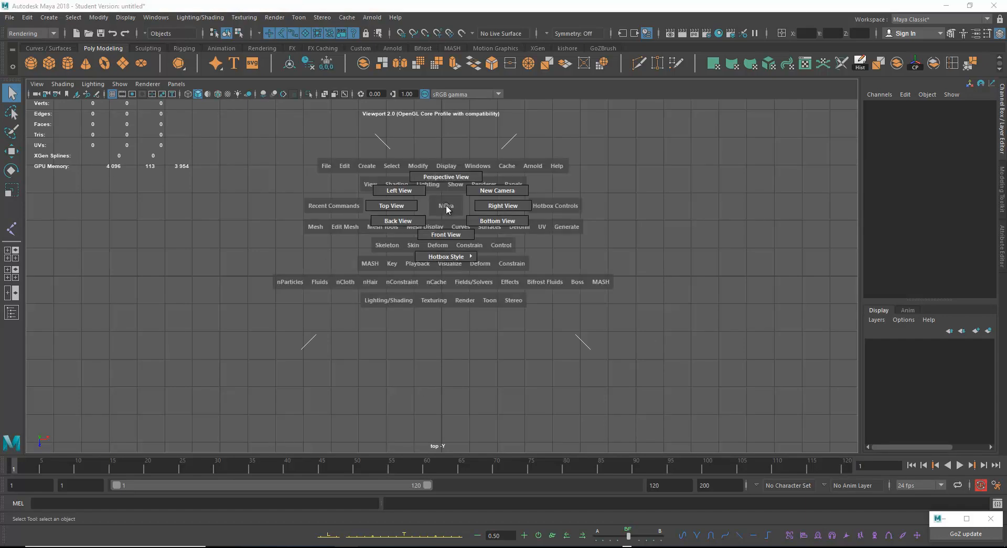
{"action": "left_click_drag", "start_coordinate": [446, 232], "coordinate": [446, 231]}
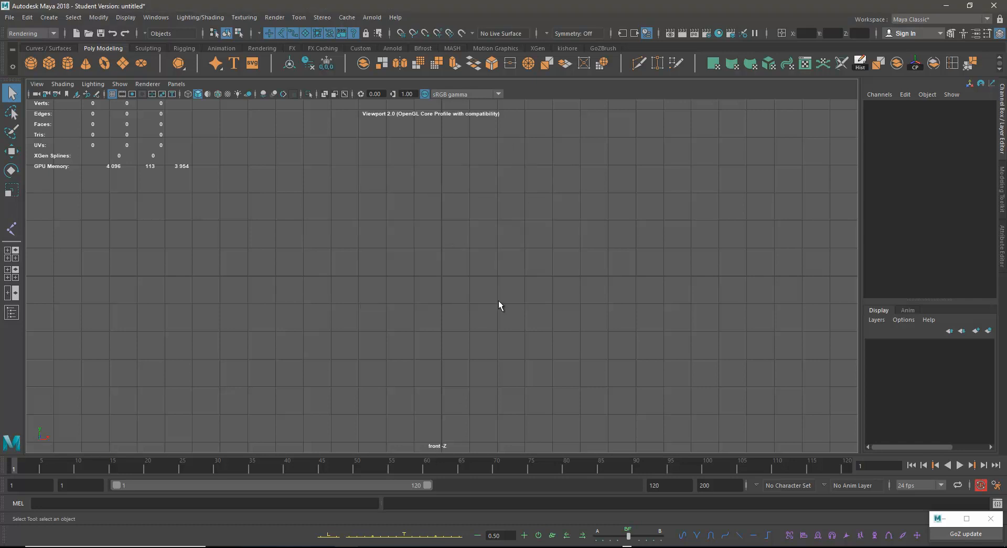
{"action": "key", "text": "space"}
{"action": "left_click_drag", "start_coordinate": [499, 302], "coordinate": [493, 231]}
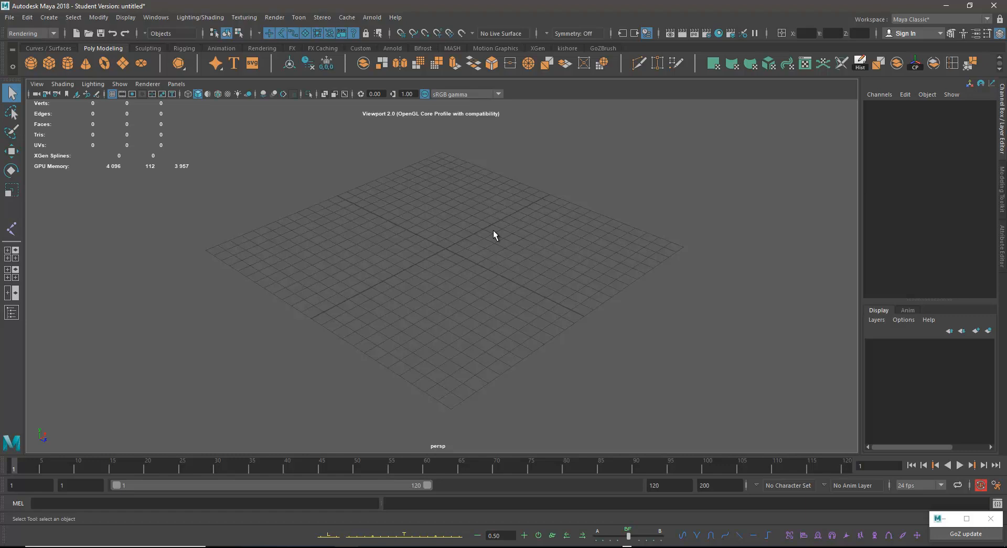
- Show the four-view layout, maximize the front view, and return to the maximized perspective view
{"action": "key", "text": "space"}
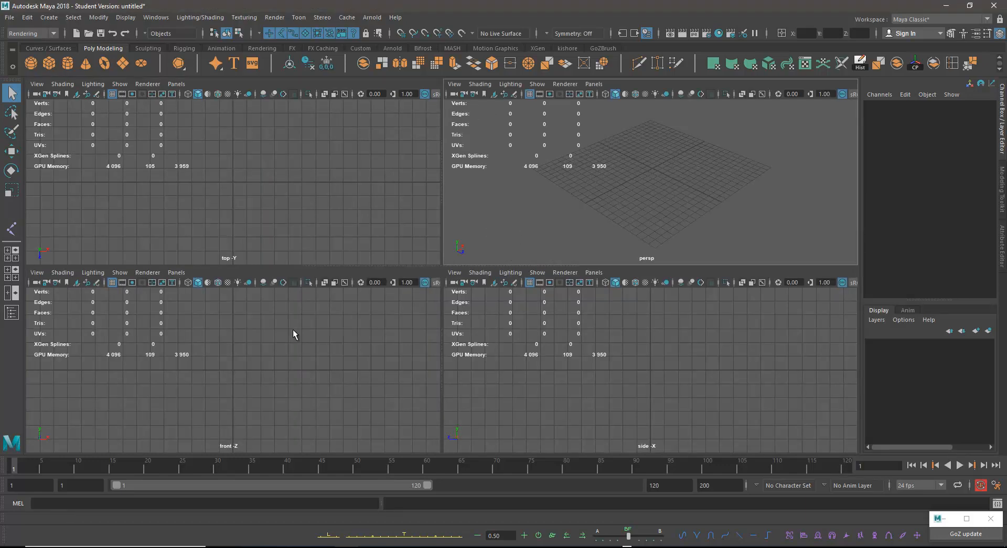
{"action": "key", "text": "space"}
{"action": "key", "text": "space"}
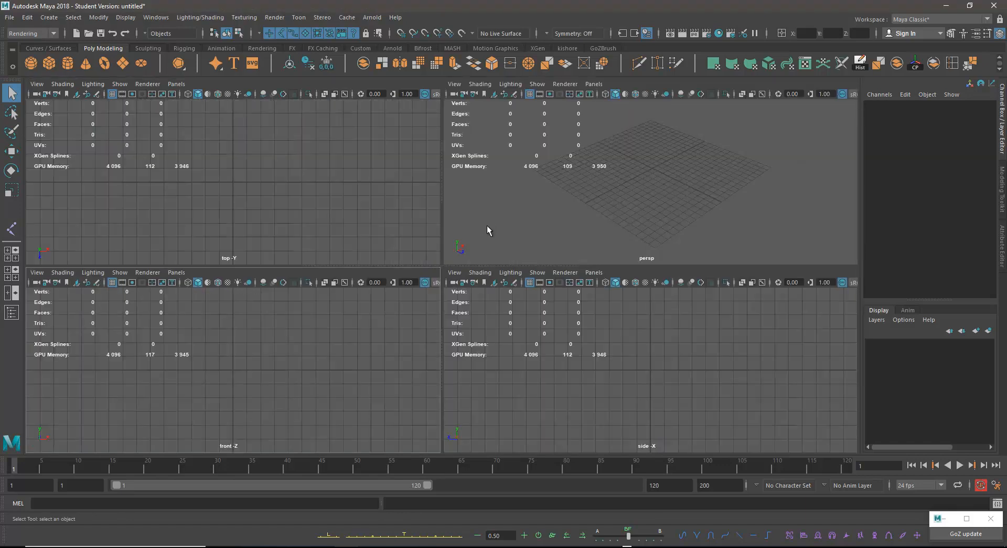
{"action": "key", "text": "space"}
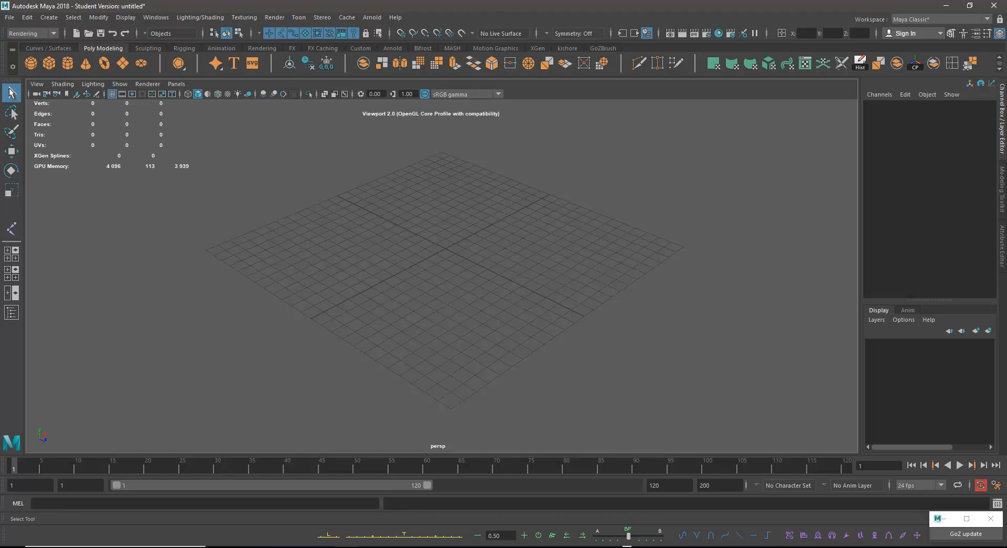
- Create a polygon sphere at the centre of the grid
{"action": "left_click", "coordinate": [31, 63]}
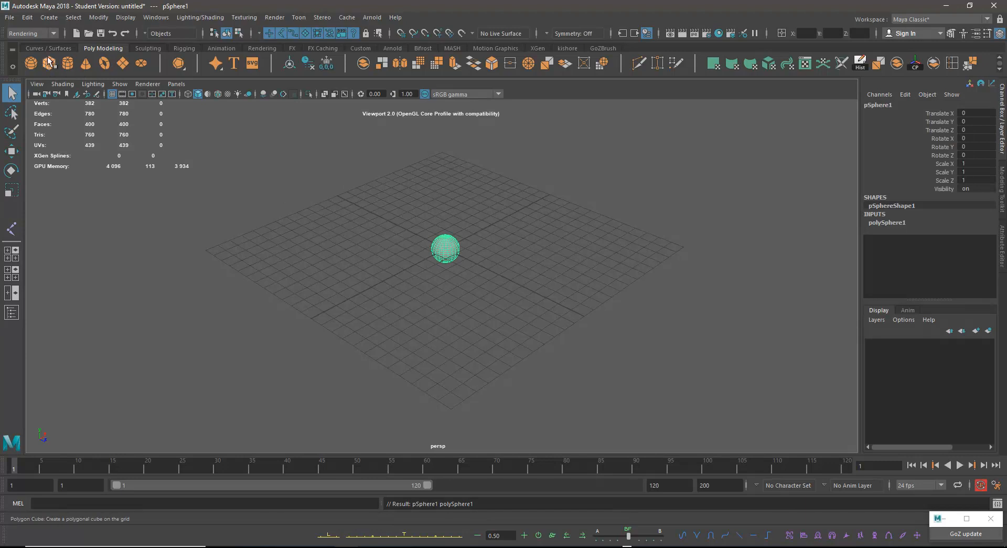
{"action": "left_click", "coordinate": [57, 18]}
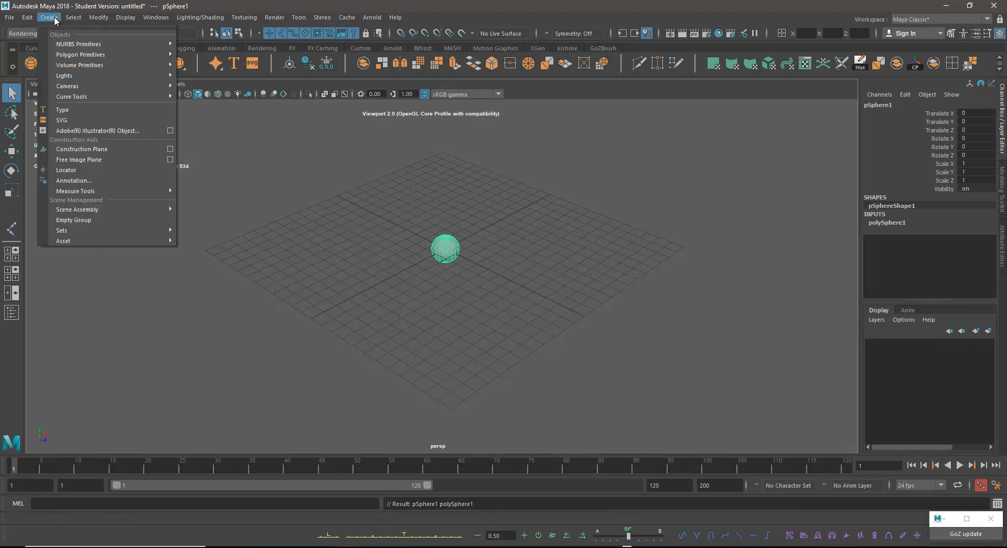
{"action": "mouse_move", "coordinate": [79, 56]}
{"action": "left_click", "coordinate": [334, 4]}
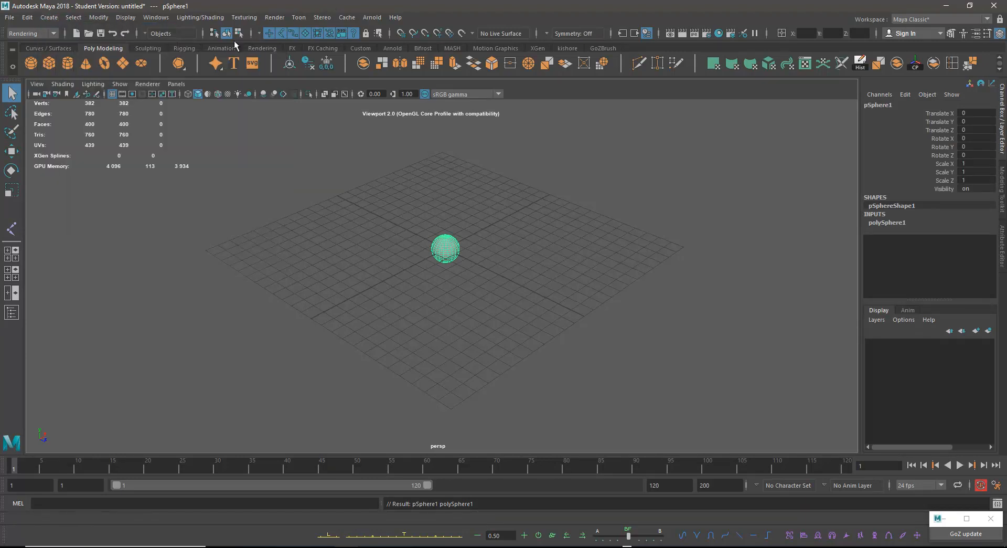
- Create a polygon cube moved to about Z 8.77 and a polygon cylinder moved to about X -8.76
{"action": "left_click", "coordinate": [49, 63]}
{"action": "key", "text": "e"}
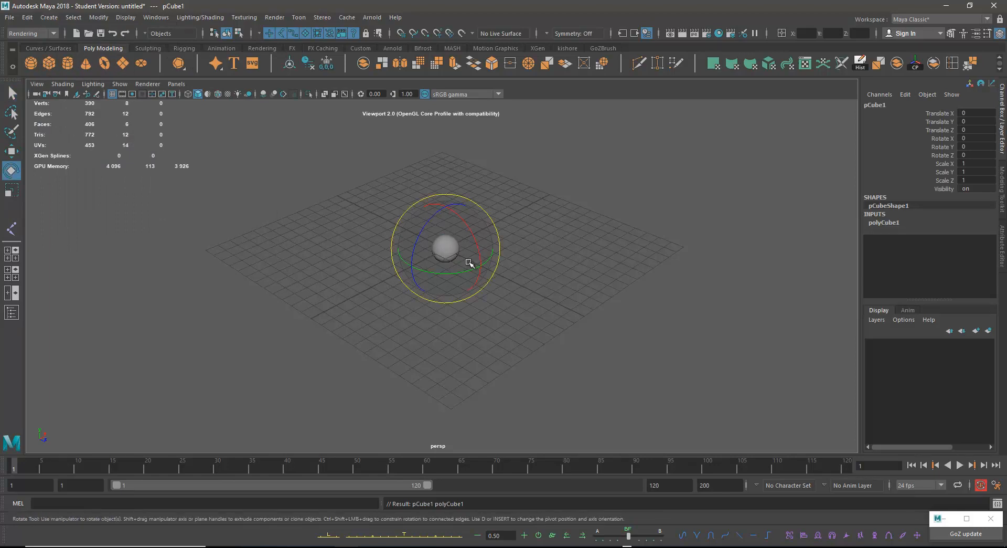
{"action": "key", "text": "w"}
{"action": "left_click_drag", "start_coordinate": [480, 265], "coordinate": [600, 298]}
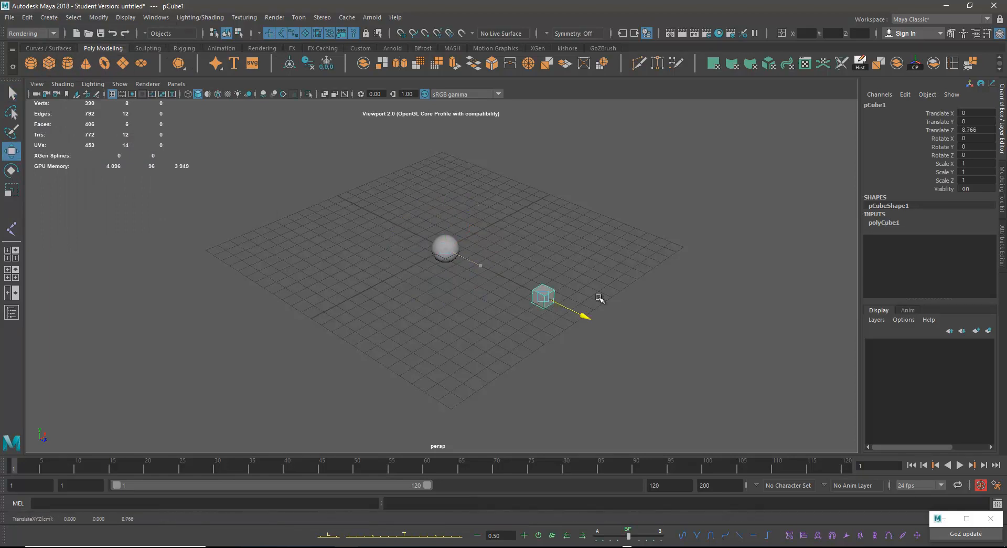
{"action": "left_click", "coordinate": [67, 63]}
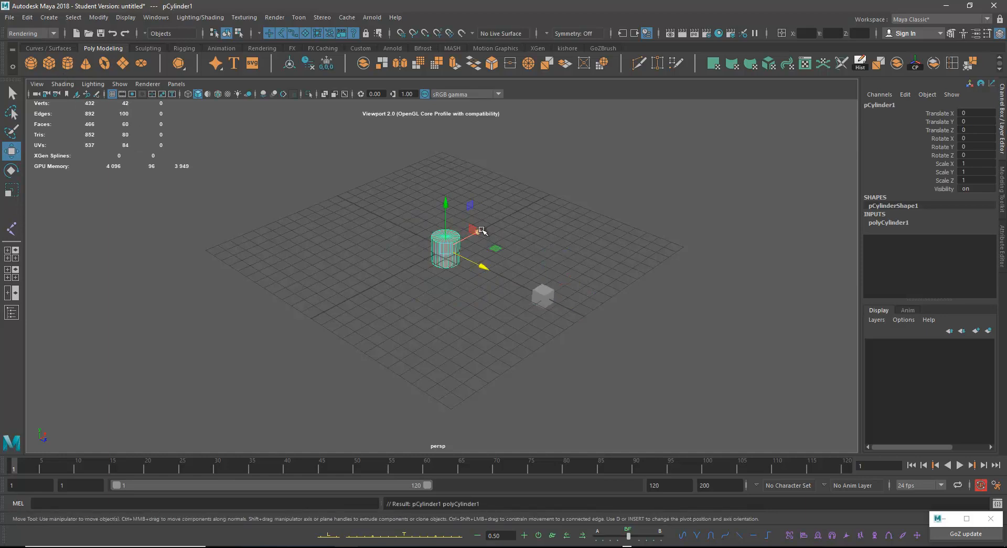
{"action": "left_click_drag", "start_coordinate": [483, 231], "coordinate": [386, 270]}
- Create a polygon cone moved to about X -3.19, Z -9.97, and a polygon torus moved to about X 9.66, Z -2.11
{"action": "left_click", "coordinate": [85, 63]}
{"action": "left_click_drag", "start_coordinate": [495, 247], "coordinate": [372, 218]}
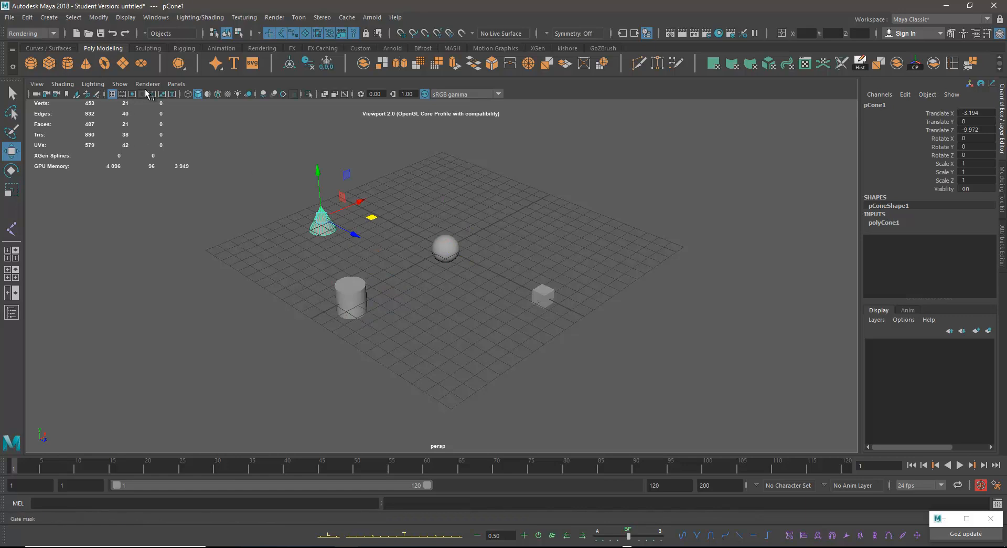
{"action": "left_click", "coordinate": [105, 63]}
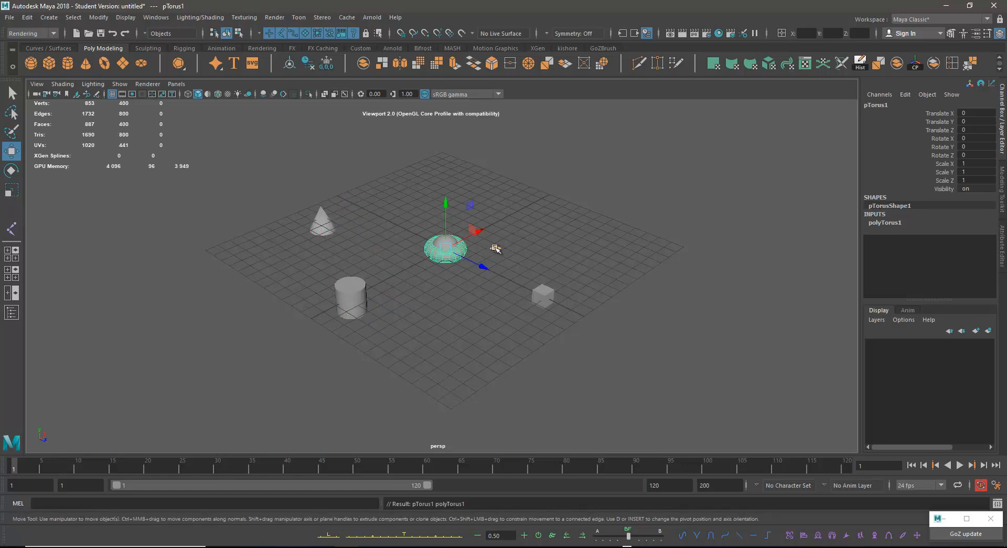
{"action": "left_click_drag", "start_coordinate": [495, 247], "coordinate": [560, 196]}
- Select all five primitives together, and pick them individually with the Select Tool, ending on the sphere
{"action": "left_click_drag", "start_coordinate": [295, 171], "coordinate": [719, 371]}
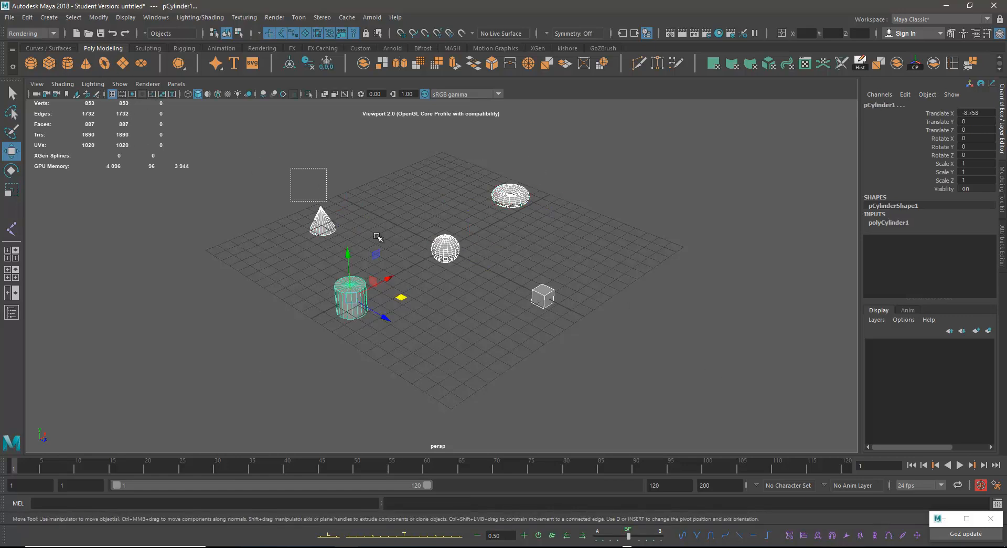
{"action": "key", "text": "q"}
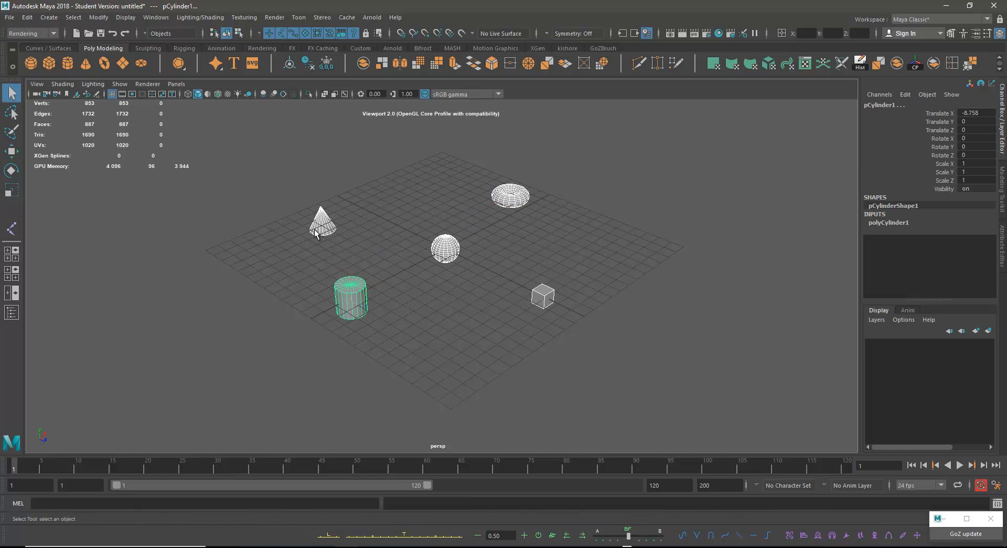
{"action": "left_click", "coordinate": [339, 229]}
{"action": "left_click", "coordinate": [322, 224]}
{"action": "left_click", "coordinate": [439, 247]}
{"action": "left_click", "coordinate": [510, 198]}
{"action": "left_click", "coordinate": [544, 296]}
{"action": "left_click", "coordinate": [351, 297]}
{"action": "left_click", "coordinate": [445, 247]}
{"action": "left_click", "coordinate": [499, 202]}
{"action": "left_click", "coordinate": [322, 224]}
{"action": "left_click", "coordinate": [451, 254]}
{"action": "left_click", "coordinate": [507, 199]}
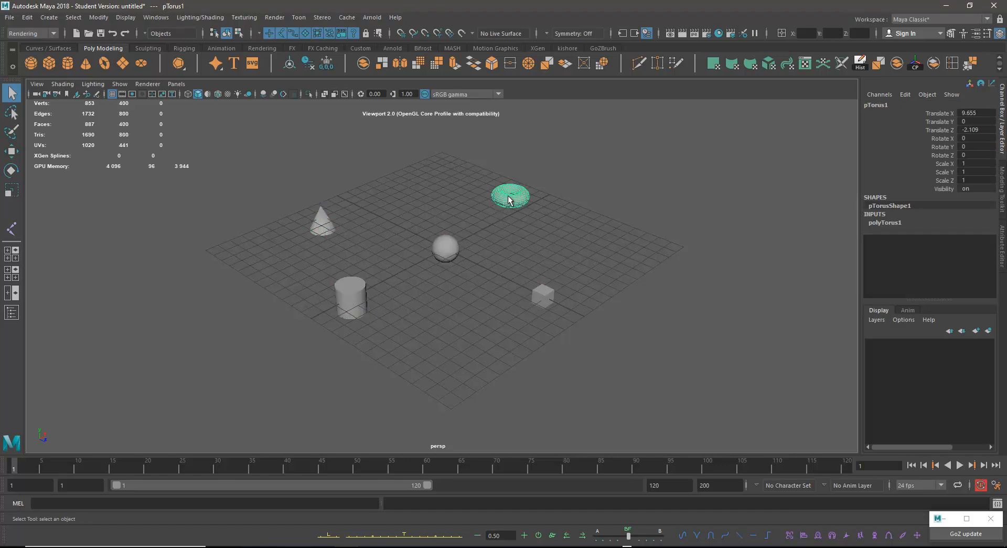
{"action": "left_click", "coordinate": [445, 248]}
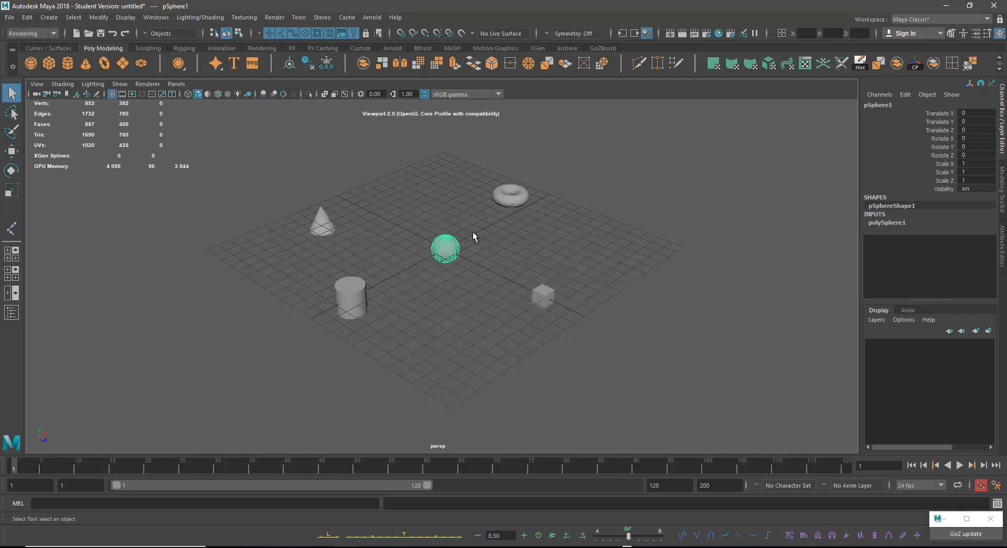
- Select the cylinder, add the sphere, torus, cone and cube to the selection one by one, and clear the selection
{"action": "left_click", "coordinate": [357, 306]}
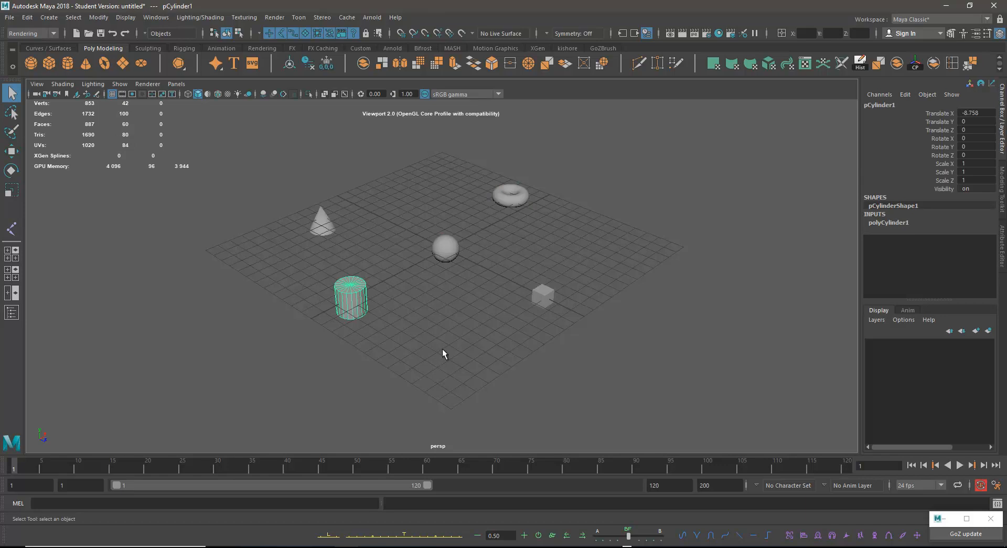
{"action": "left_click", "coordinate": [450, 257]}
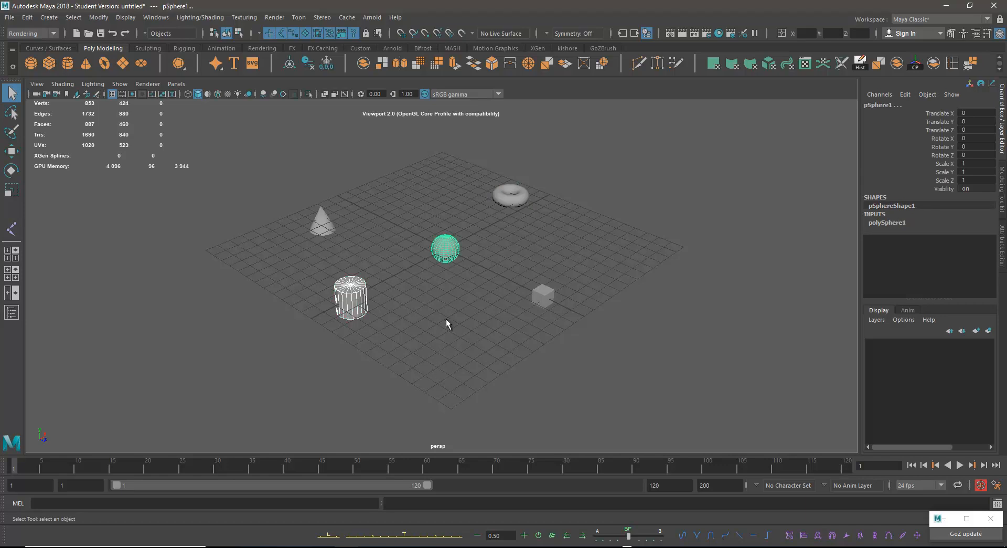
{"action": "left_click", "coordinate": [505, 193]}
{"action": "left_click", "coordinate": [322, 220]}
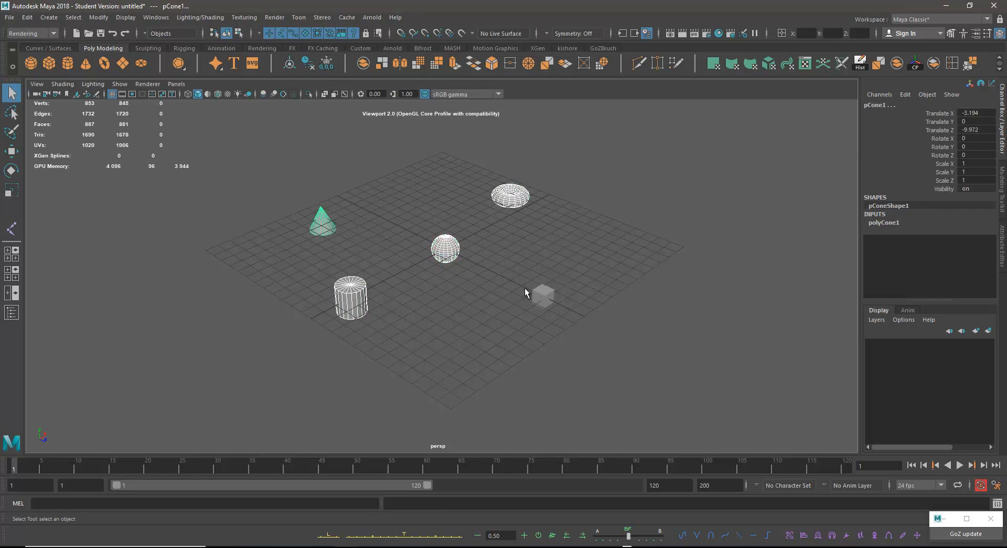
{"action": "left_click", "coordinate": [543, 298]}
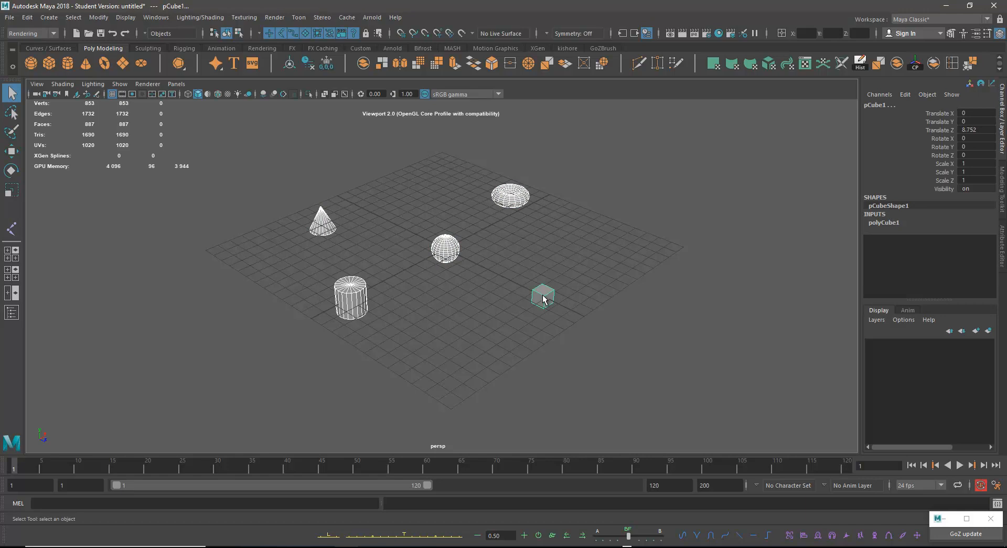
{"action": "left_click", "coordinate": [604, 346]}
{"action": "key", "text": "5"}
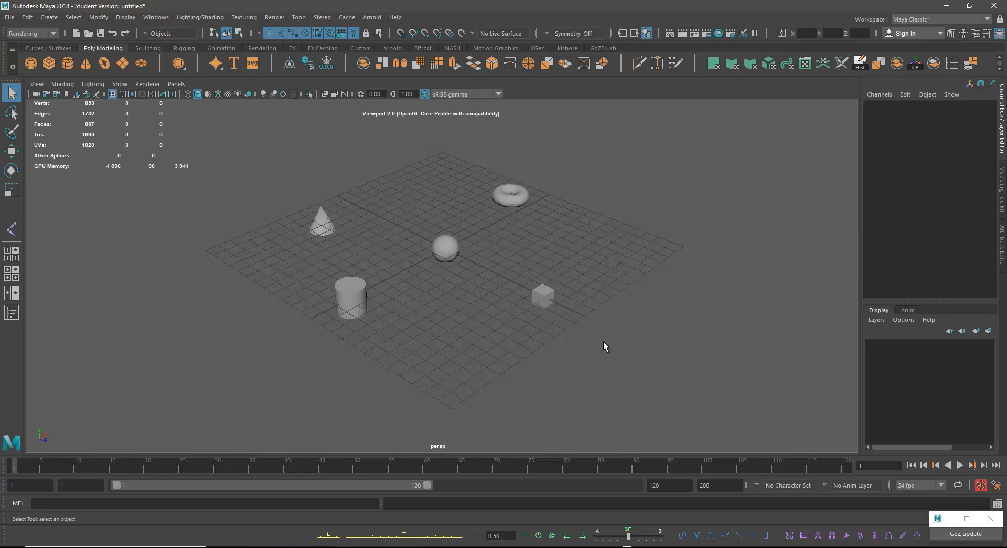
- Select the cube, sphere and cylinder together in that order, and deselect them in empty space
{"action": "left_click", "coordinate": [558, 301]}
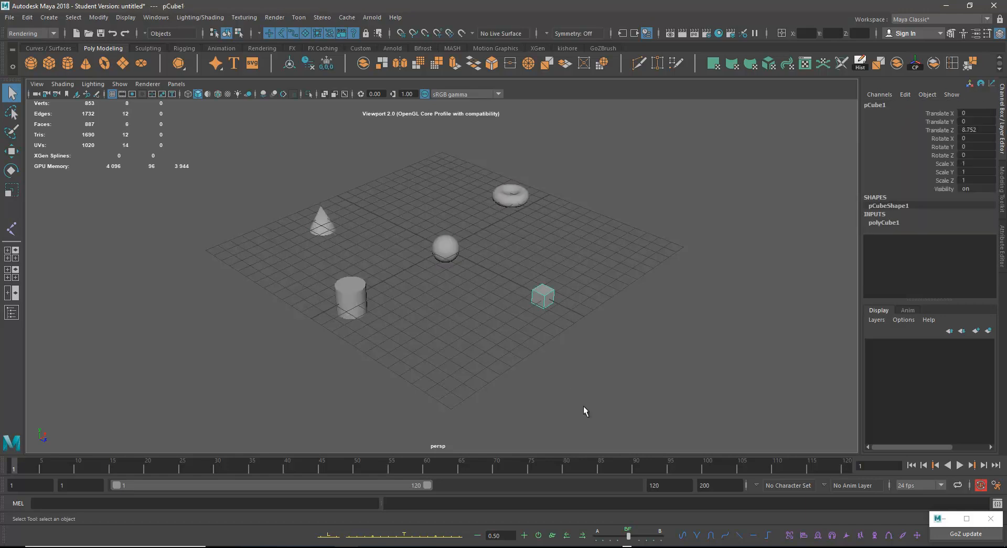
{"action": "left_click", "coordinate": [449, 251]}
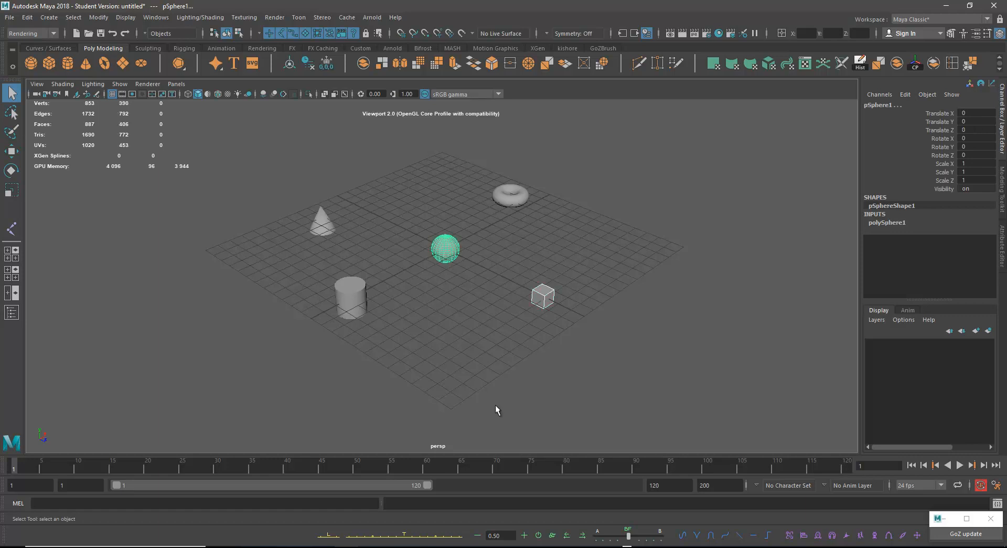
{"action": "left_click", "coordinate": [354, 303]}
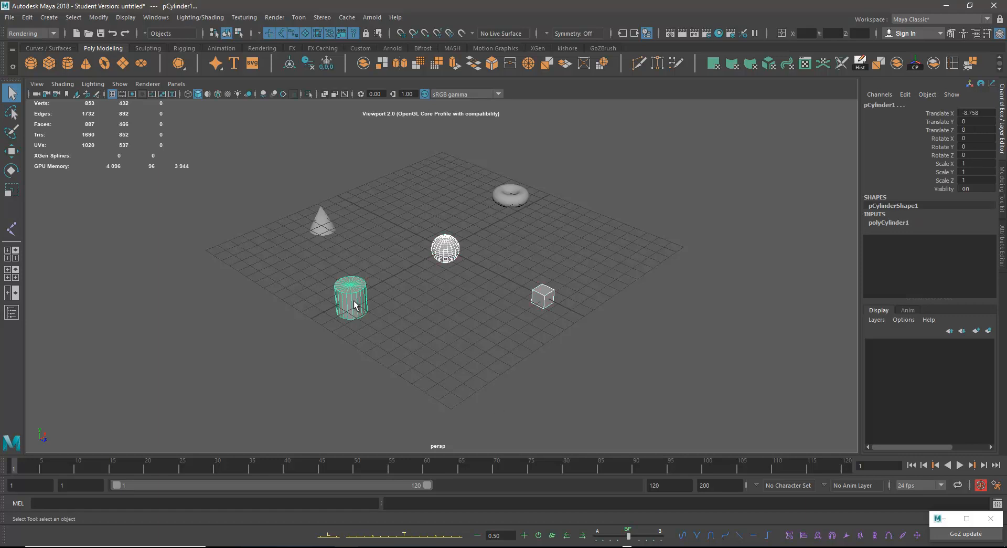
{"action": "left_click", "coordinate": [466, 309]}
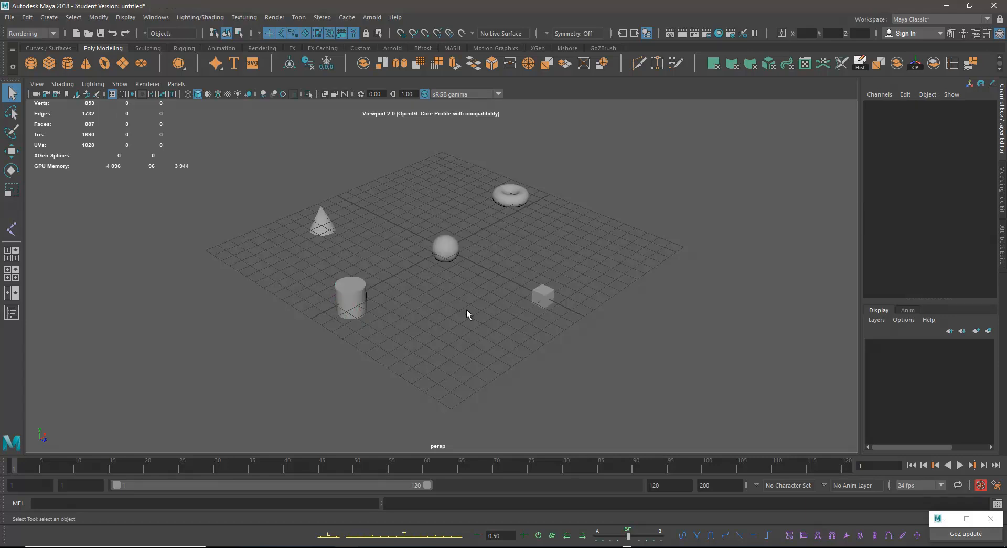
- Extend a selection of cube, sphere and cylinder to all five primitives with a marquee around them, and clear it
{"action": "left_click", "coordinate": [543, 300]}
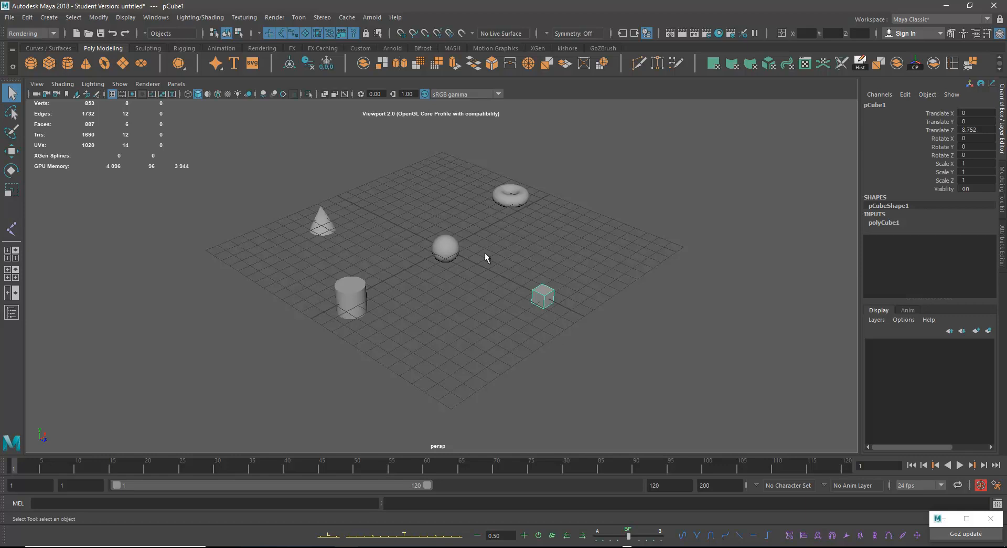
{"action": "left_click", "coordinate": [445, 244]}
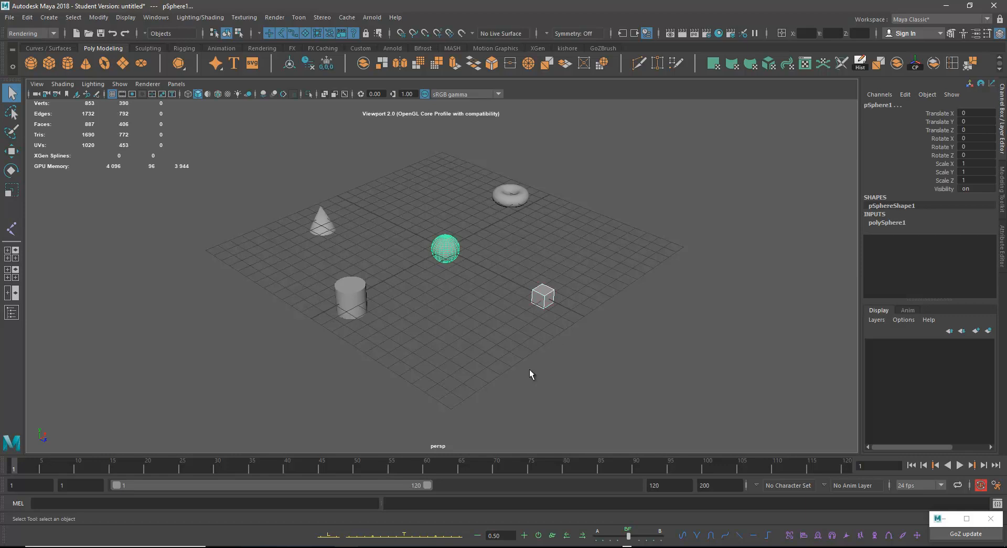
{"action": "left_click", "coordinate": [369, 303], "text": "shift"}
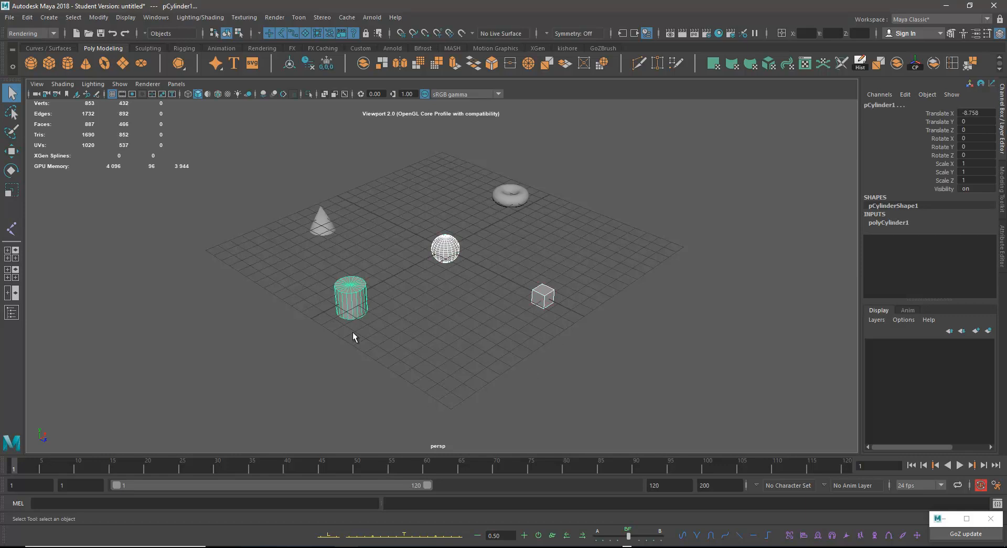
{"action": "left_click", "coordinate": [294, 267]}
{"action": "left_click_drag", "start_coordinate": [237, 135], "coordinate": [615, 372]}
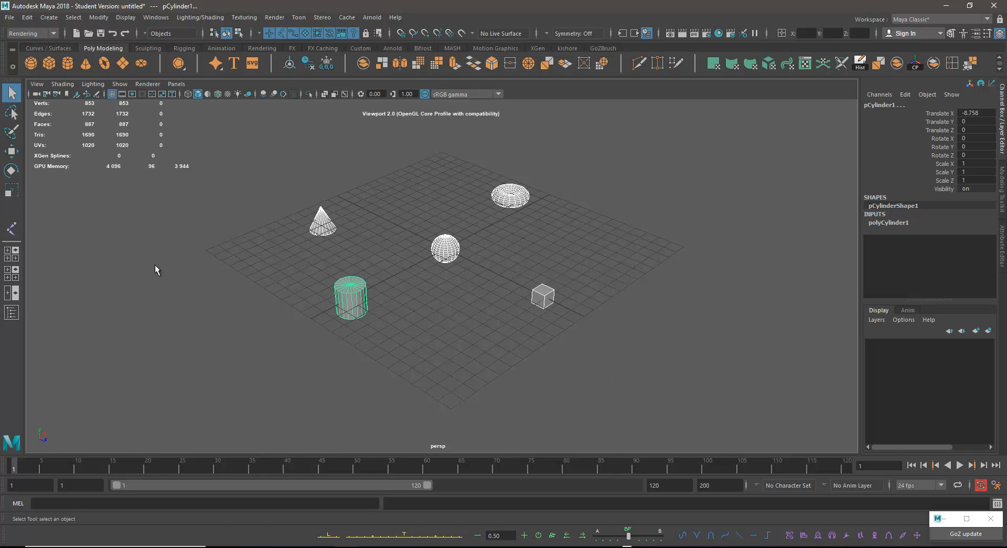
{"action": "key", "text": "5"}
{"action": "left_click", "coordinate": [760, 189]}
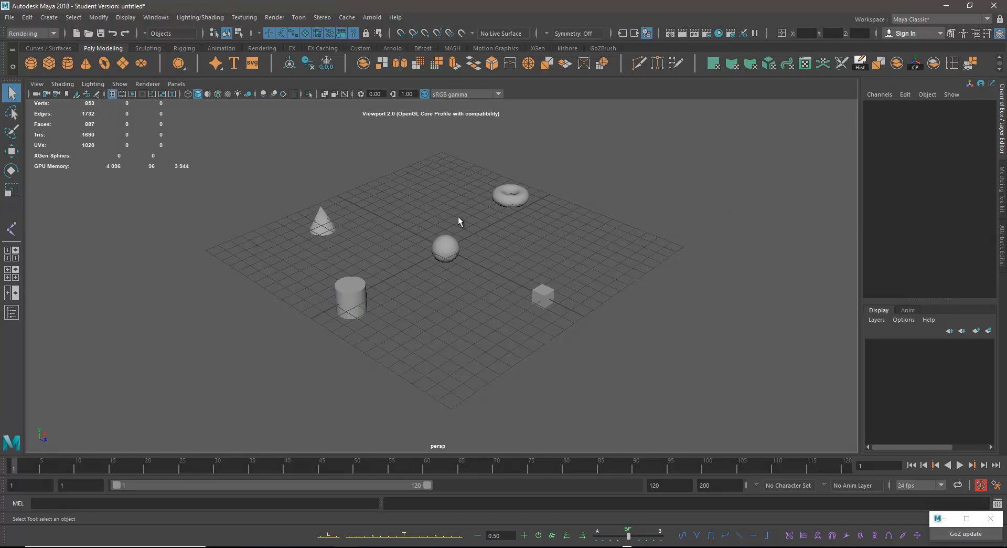
- Select the torus and the sphere separately, clearing the selection after each one
{"action": "left_click", "coordinate": [495, 204]}
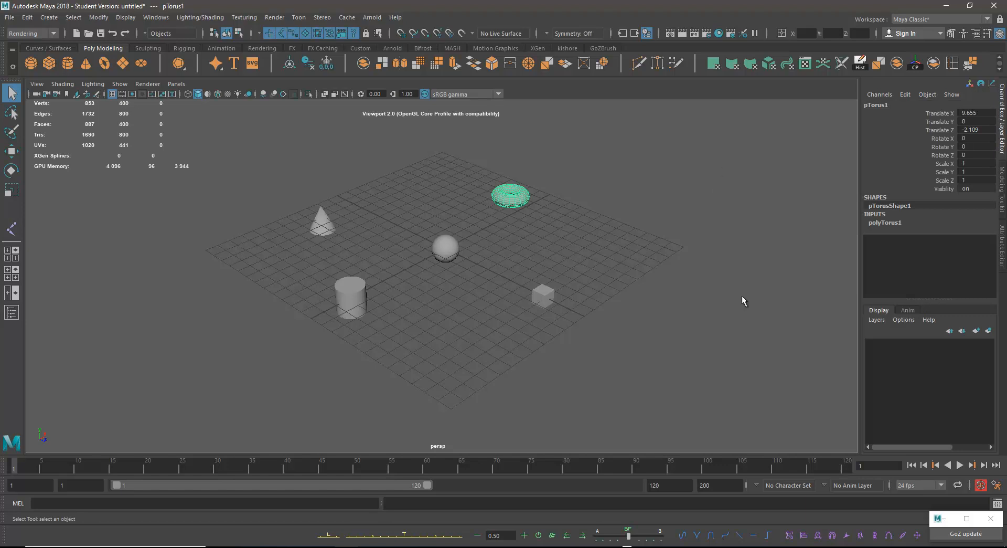
{"action": "left_click", "coordinate": [732, 240]}
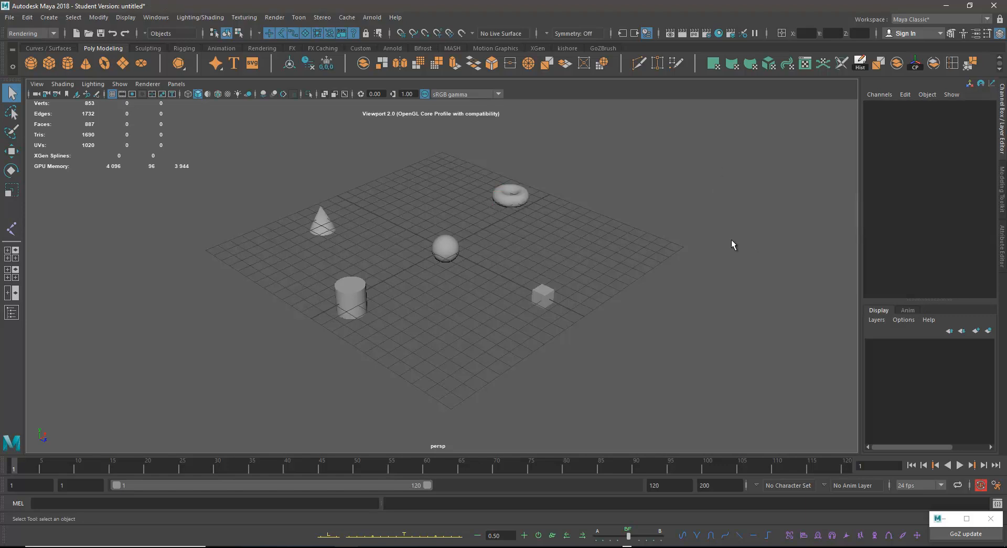
{"action": "left_click", "coordinate": [452, 247]}
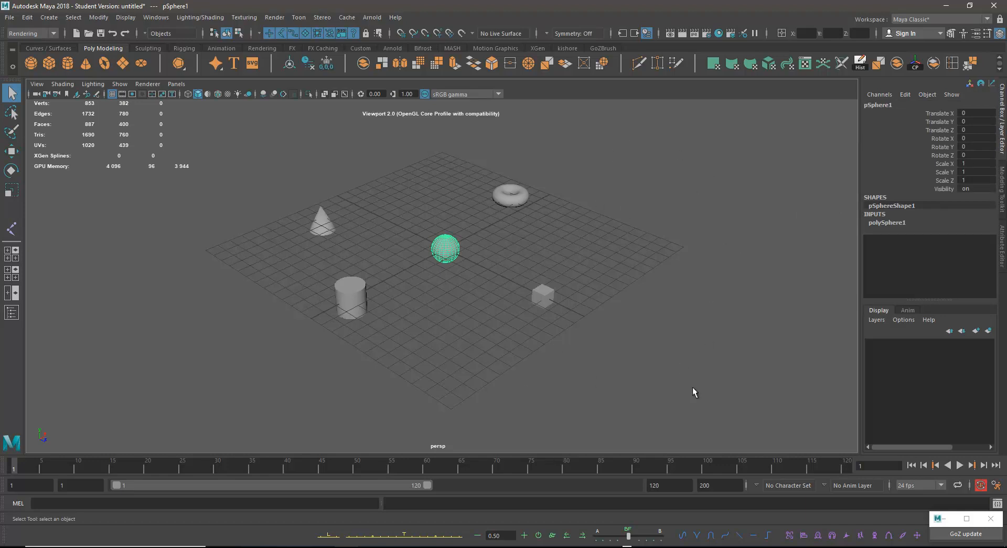
{"action": "left_click", "coordinate": [737, 272]}
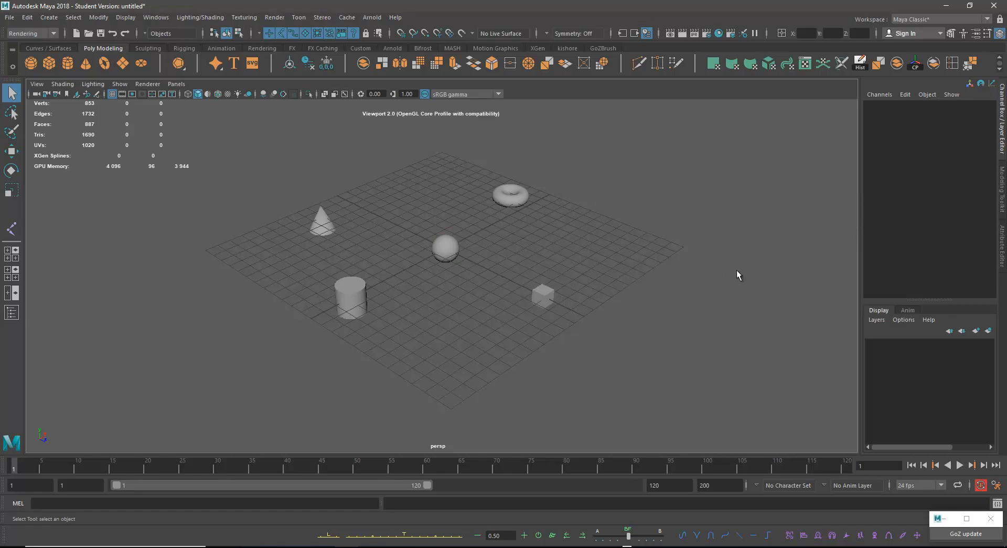
- Select the cone, torus and sphere by encircling them with the Lasso Tool
{"action": "left_click", "coordinate": [13, 112]}
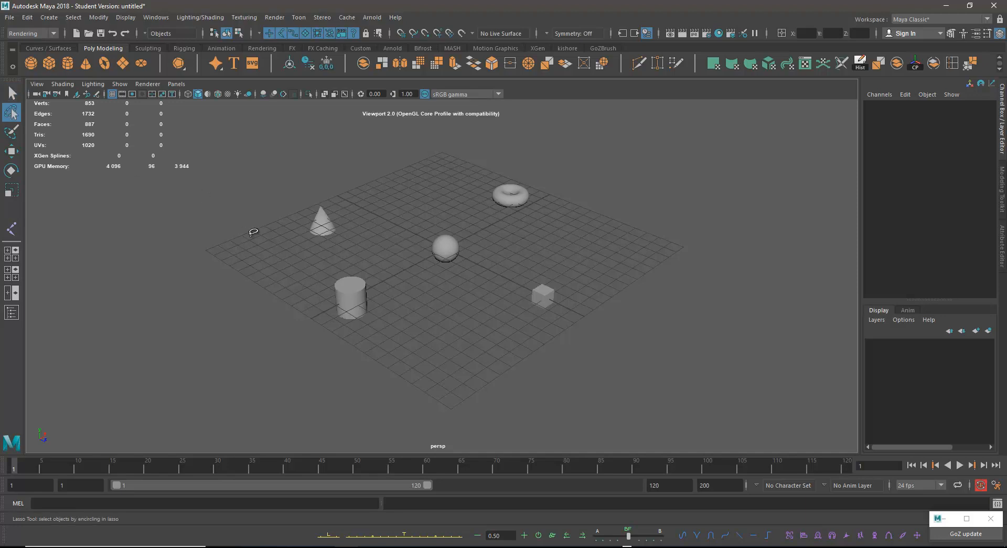
{"action": "mouse_move", "coordinate": [258, 247]}
{"action": "left_mouse_down"}
{"action": "mouse_move", "coordinate": [341, 196]}
{"action": "mouse_move", "coordinate": [375, 241]}
{"action": "mouse_move", "coordinate": [428, 211]}
{"action": "mouse_move", "coordinate": [461, 250]}
{"action": "mouse_move", "coordinate": [423, 269]}
{"action": "mouse_move", "coordinate": [262, 246]}
{"action": "mouse_move", "coordinate": [329, 223]}
{"action": "mouse_move", "coordinate": [496, 221]}
{"action": "mouse_move", "coordinate": [406, 233]}
{"action": "left_mouse_up"}
{"action": "mouse_move", "coordinate": [276, 220]}
{"action": "left_mouse_down", "text": "shift"}
{"action": "mouse_move", "coordinate": [370, 179]}
{"action": "mouse_move", "coordinate": [325, 234]}
{"action": "mouse_move", "coordinate": [281, 223]}
{"action": "left_mouse_up", "text": "shift"}
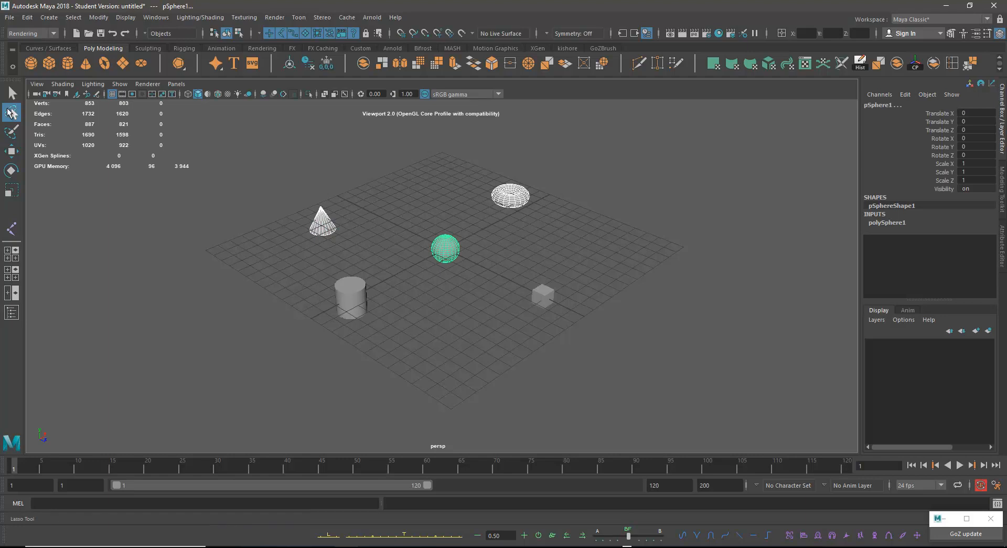
- Paint a vertex selection over most of the sphere with the Paint Selection Tool, and return to the Select Tool
{"action": "left_click", "coordinate": [11, 131]}
{"action": "mouse_move", "coordinate": [445, 246]}
{"action": "left_mouse_down"}
{"action": "mouse_move", "coordinate": [454, 257]}
{"action": "mouse_move", "coordinate": [454, 239]}
{"action": "mouse_move", "coordinate": [453, 258]}
{"action": "left_mouse_up"}
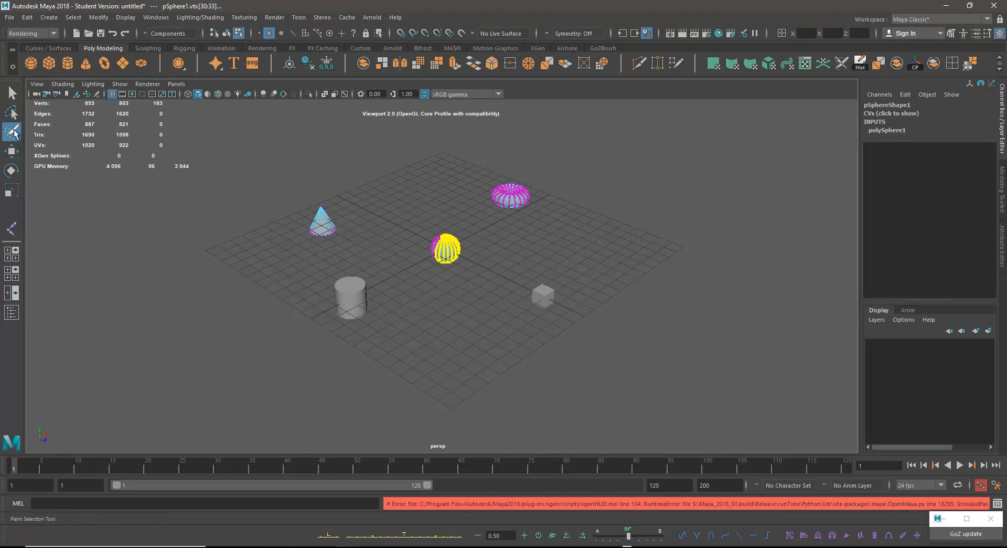
{"action": "key", "text": "q"}
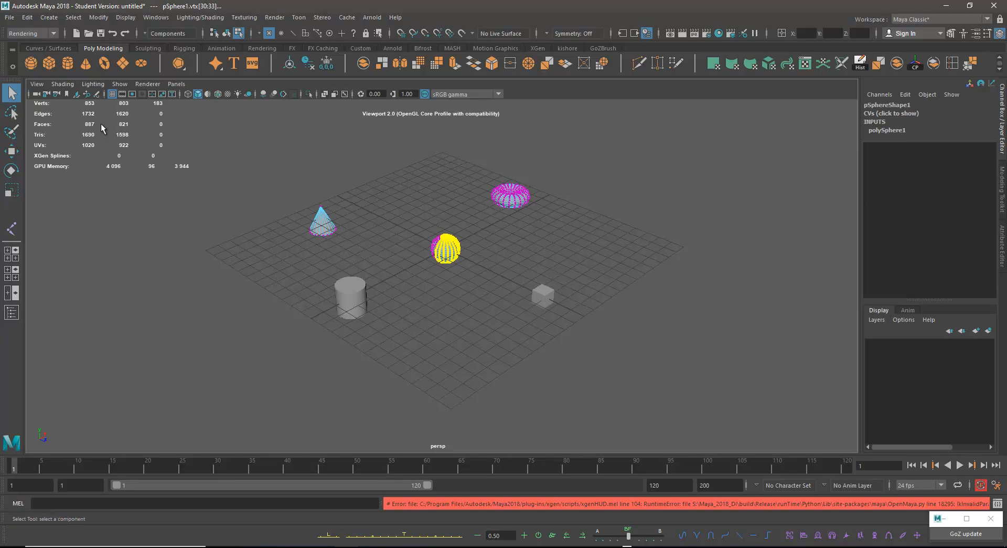
- Return the sphere to object mode and show its Move, Rotate and Scale manipulators in turn, ending with the Move Tool
{"action": "left_click", "coordinate": [11, 152]}
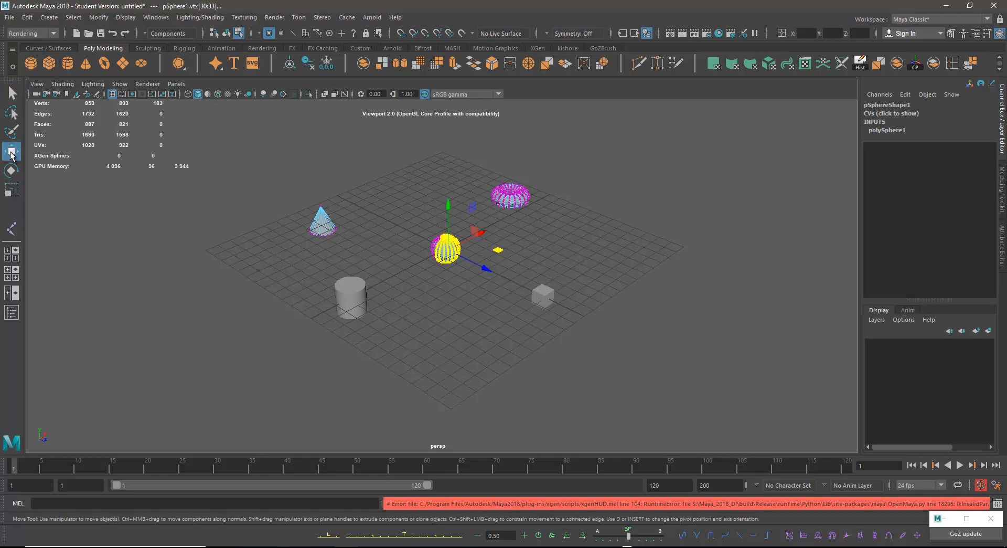
{"action": "right_click_drag", "start_coordinate": [445, 248], "coordinate": [475, 235]}
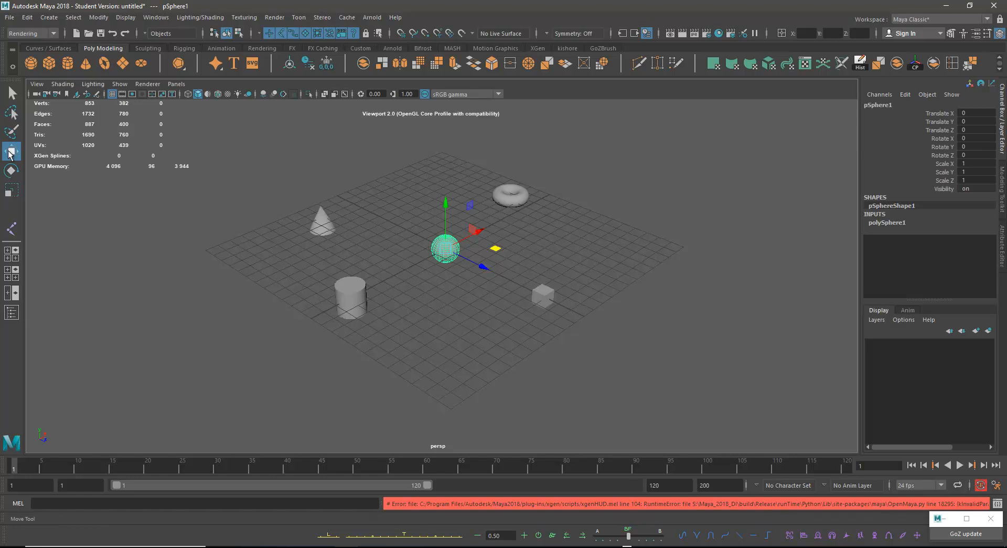
{"action": "left_click", "coordinate": [11, 170]}
{"action": "left_click", "coordinate": [14, 192]}
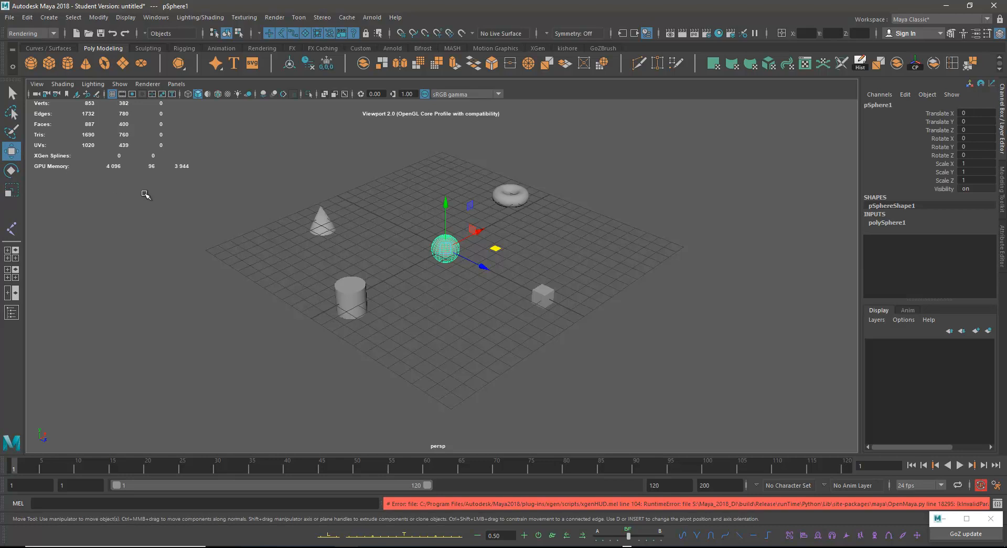
{"action": "left_click", "coordinate": [10, 170]}
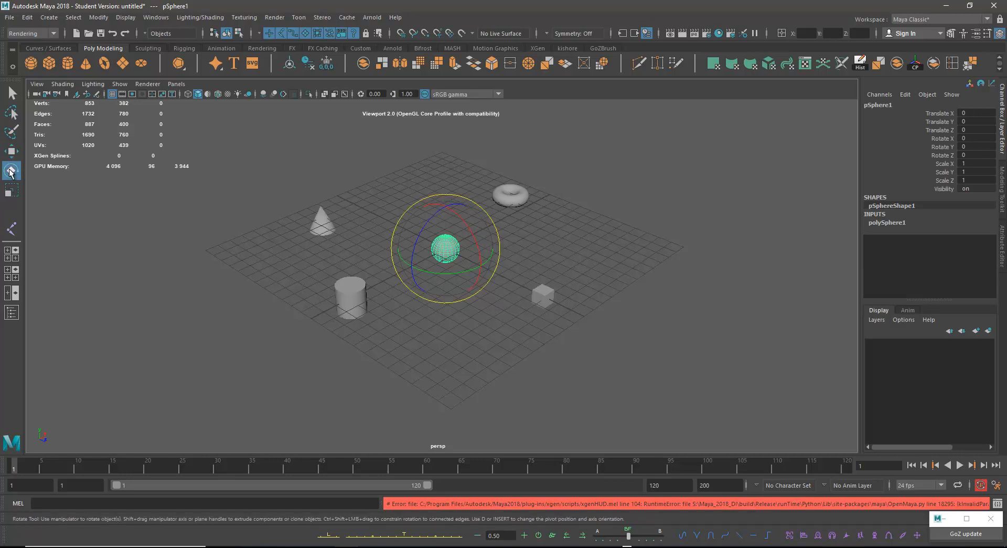
{"action": "left_click", "coordinate": [11, 189]}
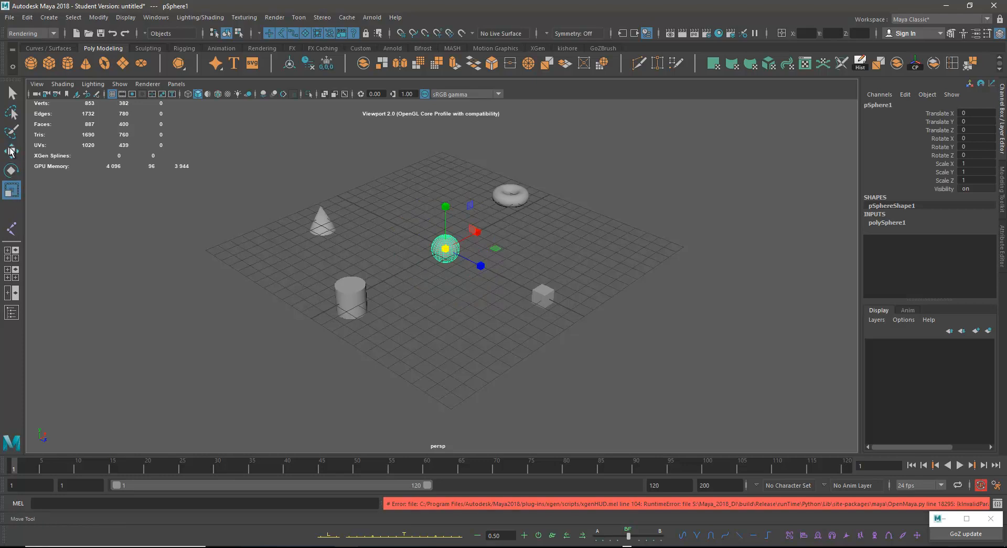
{"action": "left_click", "coordinate": [11, 152]}
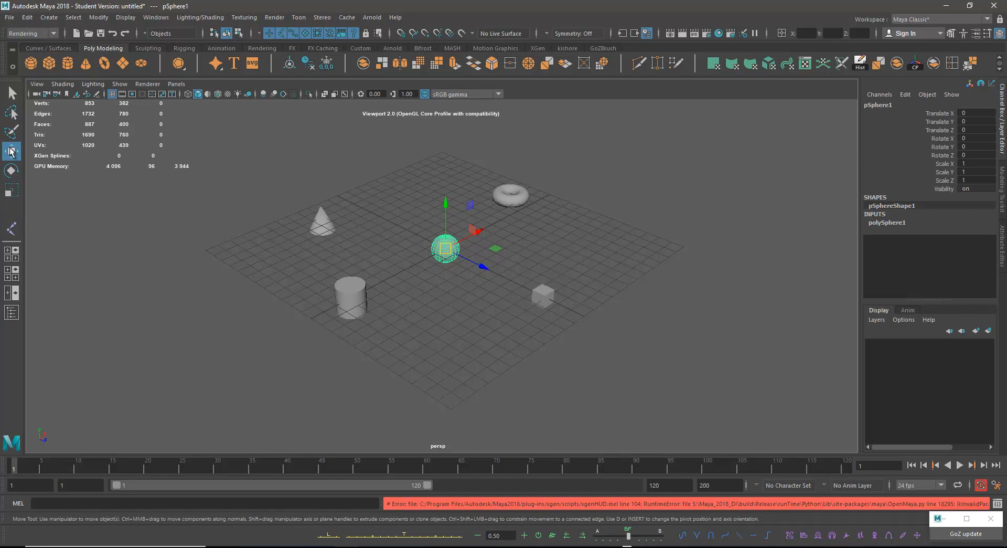
{"action": "left_click", "coordinate": [11, 171]}
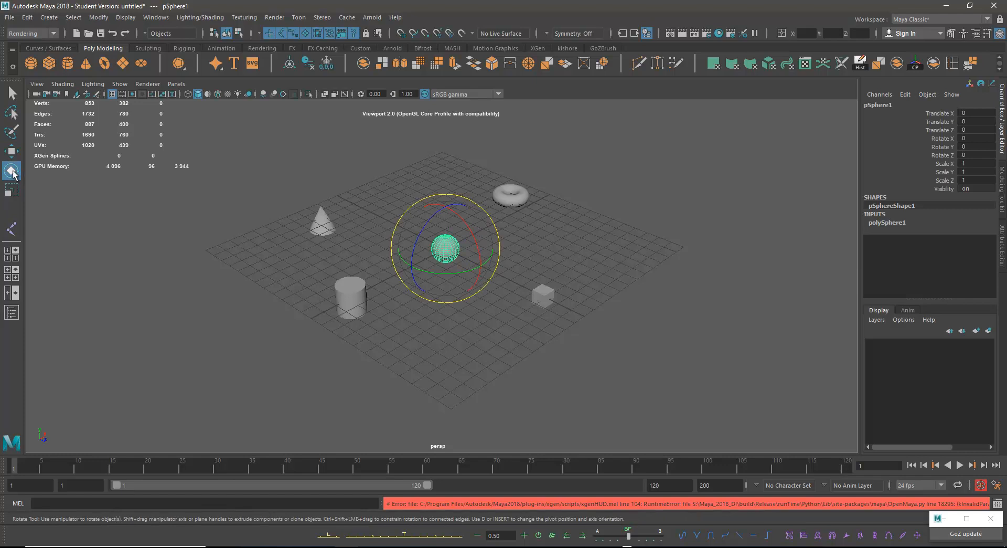
{"action": "key", "text": "r"}
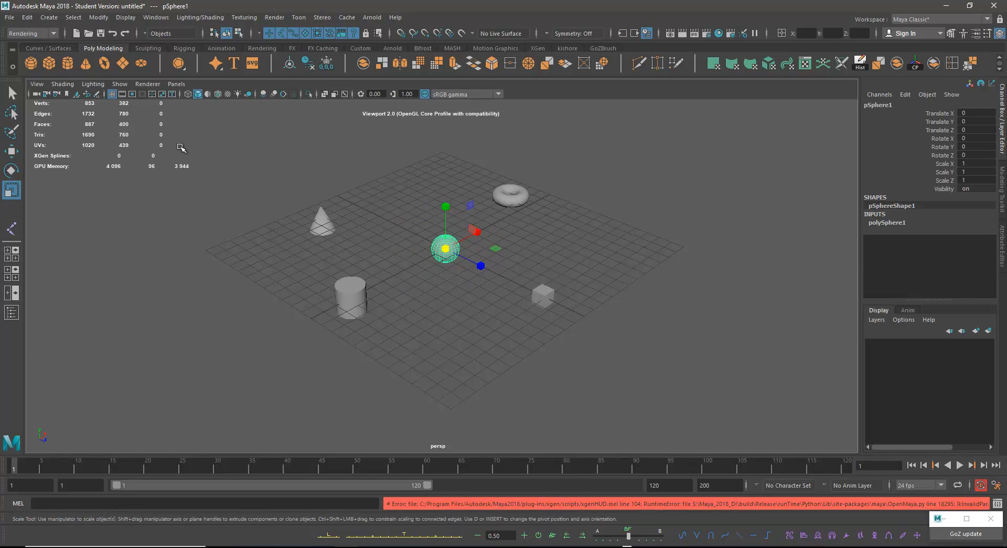
{"action": "left_click", "coordinate": [13, 153]}
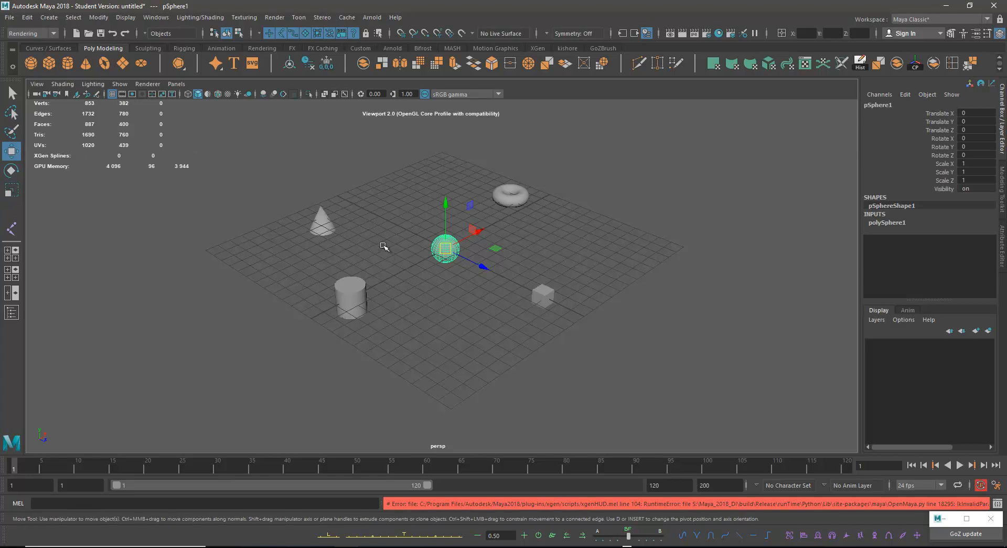
- Move the sphere along the Z axis to about Z -1.72
{"action": "left_click_drag", "start_coordinate": [428, 257], "coordinate": [442, 282], "text": "alt"}
{"action": "mouse_move", "coordinate": [452, 281]}
{"action": "right_mouse_down", "text": "alt"}
{"action": "mouse_move", "coordinate": [543, 311]}
{"action": "mouse_move", "coordinate": [454, 266]}
{"action": "right_mouse_up", "text": "alt"}
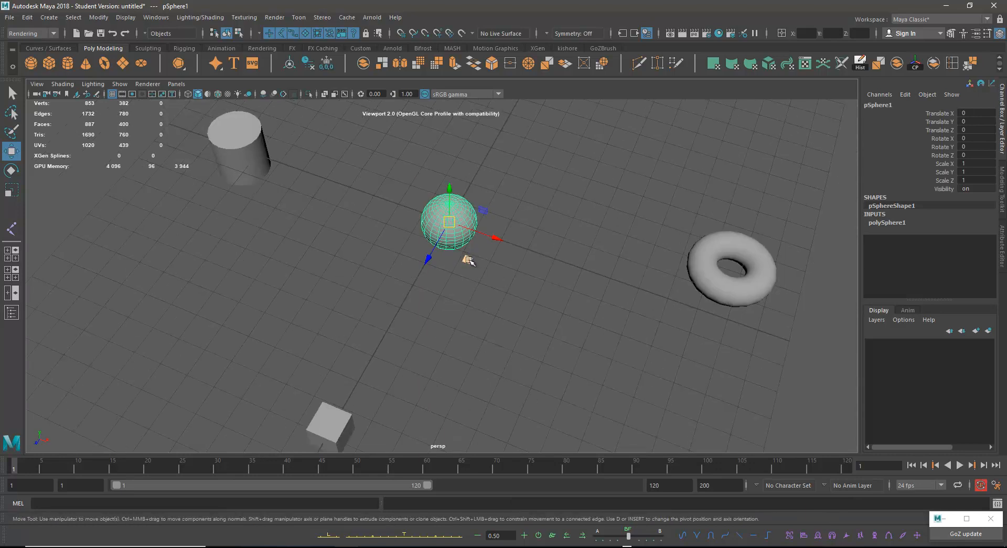
{"action": "left_click_drag", "start_coordinate": [428, 258], "coordinate": [447, 226]}
{"action": "left_click_drag", "start_coordinate": [510, 289], "coordinate": [388, 281], "text": "alt"}
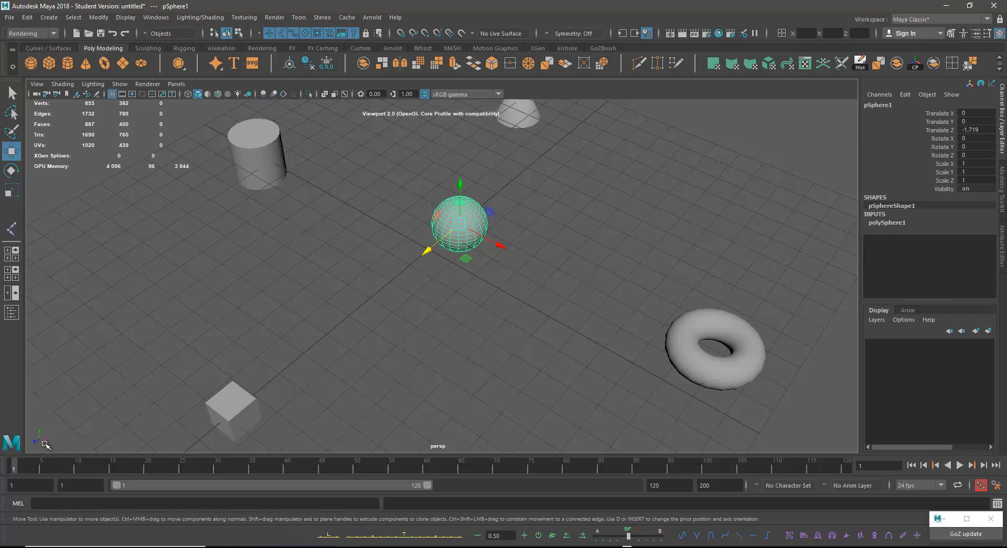
- Move the sphere along the X axis to about X -0.09
{"action": "left_click", "coordinate": [478, 367]}
{"action": "left_click", "coordinate": [449, 234]}
{"action": "left_click_drag", "start_coordinate": [501, 246], "coordinate": [458, 318]}
{"action": "left_click", "coordinate": [493, 367]}
{"action": "left_click", "coordinate": [468, 228]}
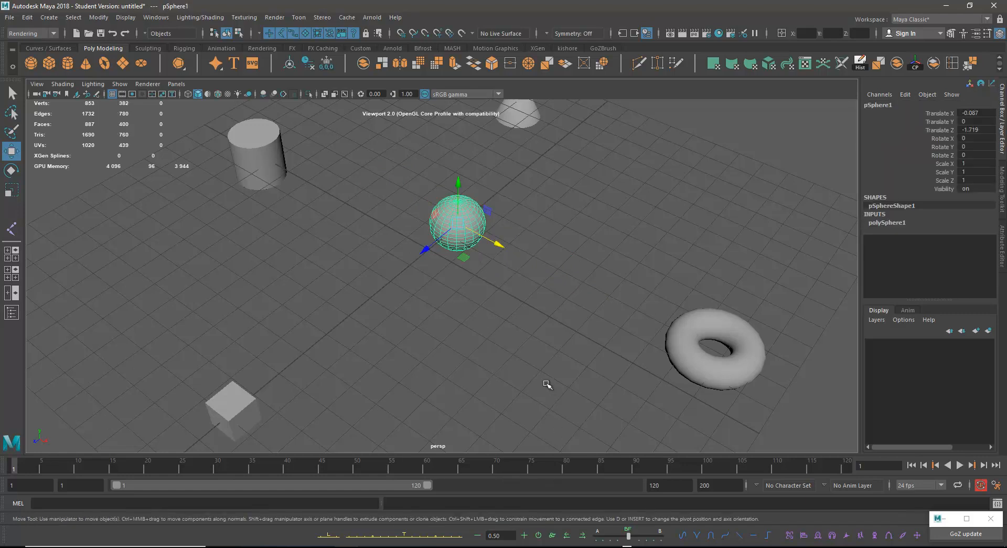
- Move the sphere along its Z axis to about Z -1.34
{"action": "left_click", "coordinate": [475, 417]}
{"action": "left_click", "coordinate": [444, 231]}
{"action": "left_click_drag", "start_coordinate": [424, 253], "coordinate": [495, 343]}
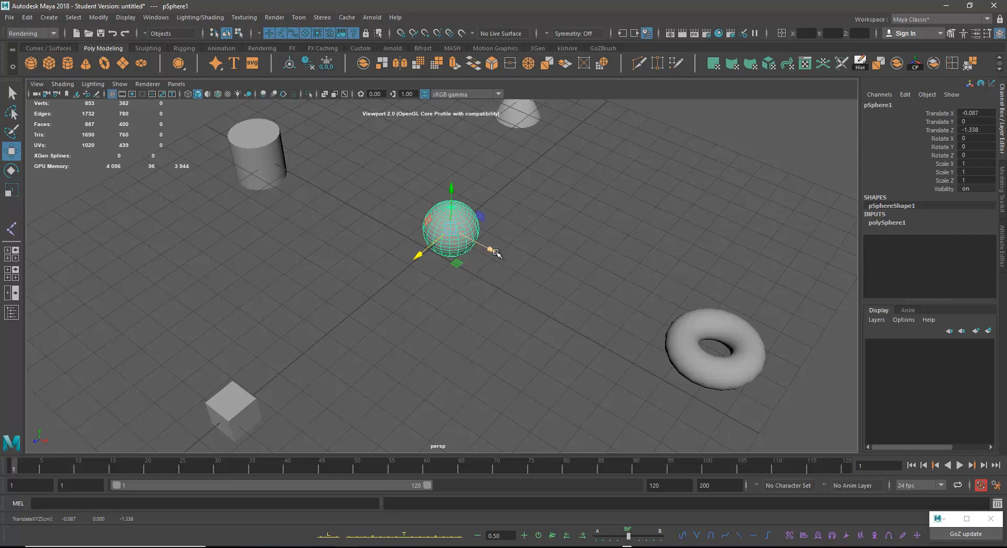
- Move the sphere along its X axis to about 0.34 and its Y axis to about 0.32, then freely from its centre handle
{"action": "left_click_drag", "start_coordinate": [492, 250], "coordinate": [465, 324]}
{"action": "mouse_move", "coordinate": [461, 204]}
{"action": "left_mouse_down"}
{"action": "mouse_move", "coordinate": [462, 169]}
{"action": "mouse_move", "coordinate": [463, 196]}
{"action": "left_mouse_up"}
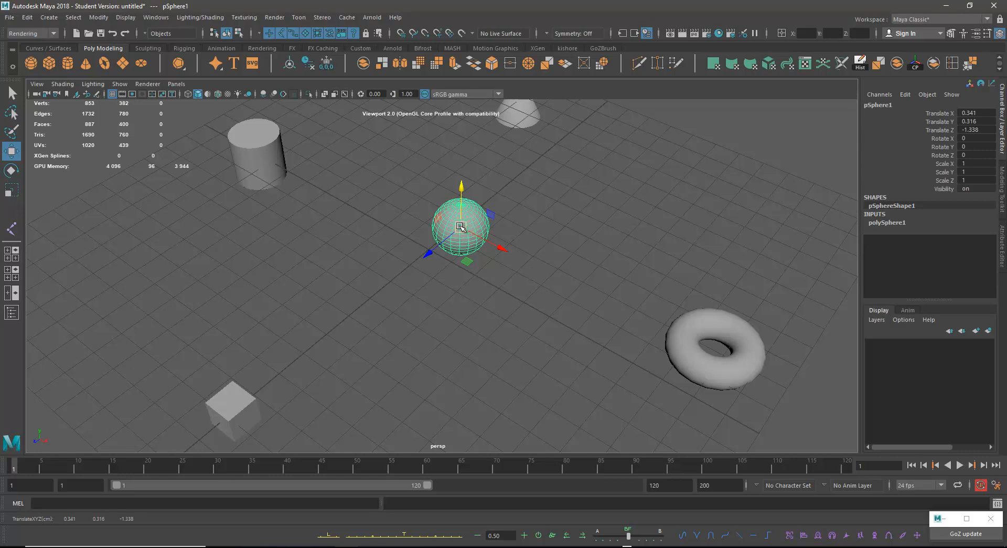
{"action": "mouse_move", "coordinate": [462, 226]}
{"action": "left_mouse_down"}
{"action": "mouse_move", "coordinate": [485, 225]}
{"action": "mouse_move", "coordinate": [445, 293]}
{"action": "mouse_move", "coordinate": [495, 198]}
{"action": "mouse_move", "coordinate": [491, 267]}
{"action": "mouse_move", "coordinate": [506, 206]}
{"action": "mouse_move", "coordinate": [458, 214]}
{"action": "left_mouse_up"}
- Move the sphere to about X 1.97, Y 0.57, Z -0.90 using XY-plane, X-axis and YZ-plane moves
{"action": "left_click_drag", "start_coordinate": [451, 301], "coordinate": [487, 273], "text": "alt"}
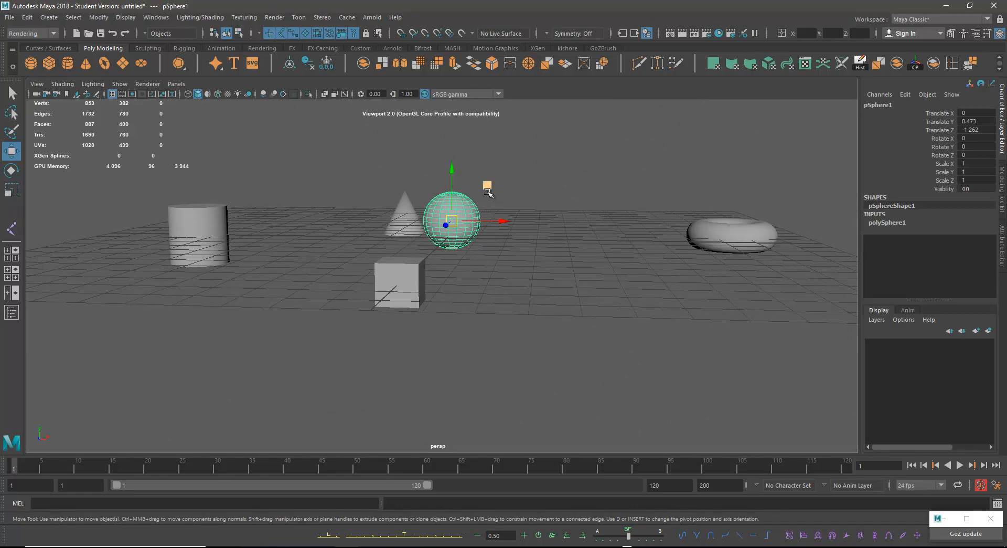
{"action": "middle_click_drag", "start_coordinate": [488, 186], "coordinate": [580, 194]}
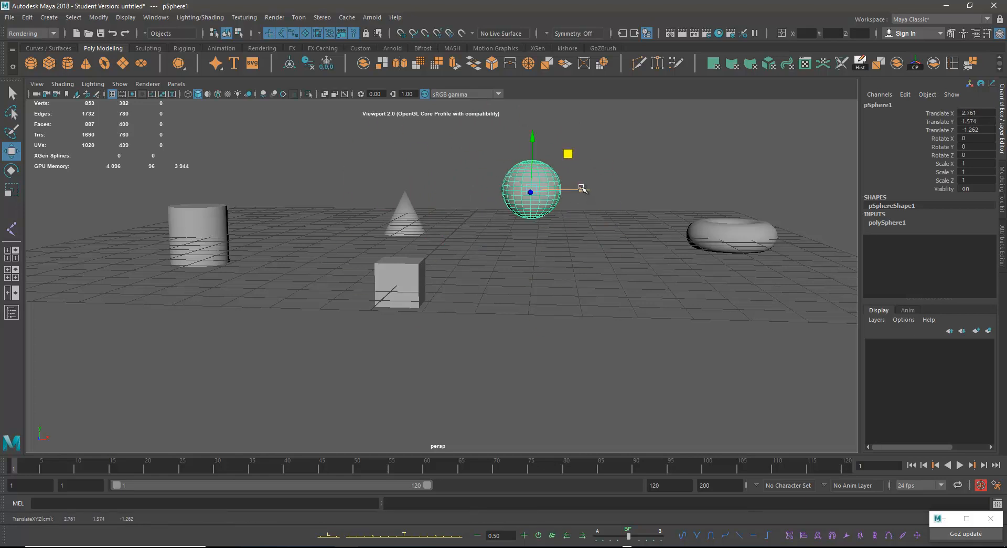
{"action": "middle_click_drag", "start_coordinate": [582, 188], "coordinate": [557, 243]}
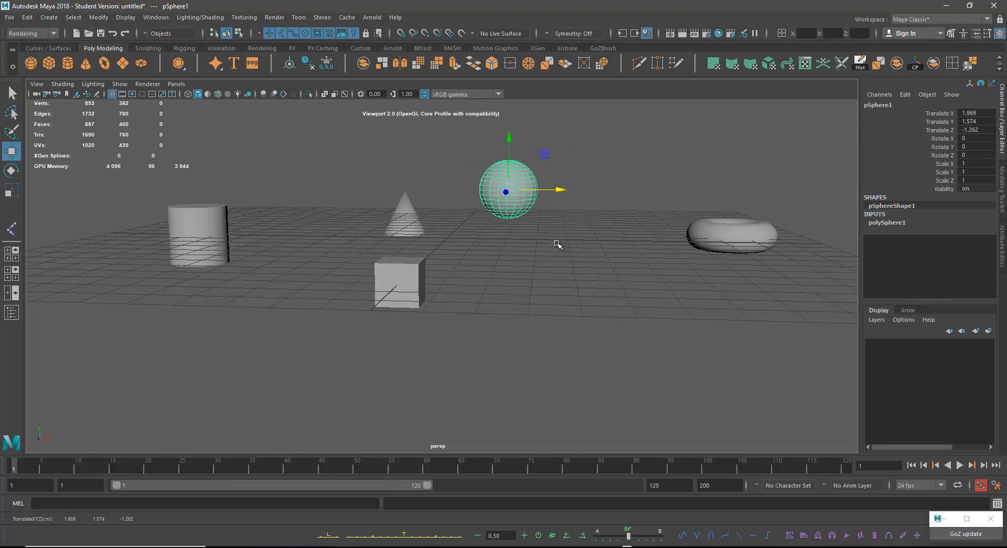
{"action": "left_click_drag", "start_coordinate": [577, 250], "coordinate": [466, 191], "text": "alt"}
{"action": "left_click_drag", "start_coordinate": [465, 192], "coordinate": [486, 281], "text": "alt"}
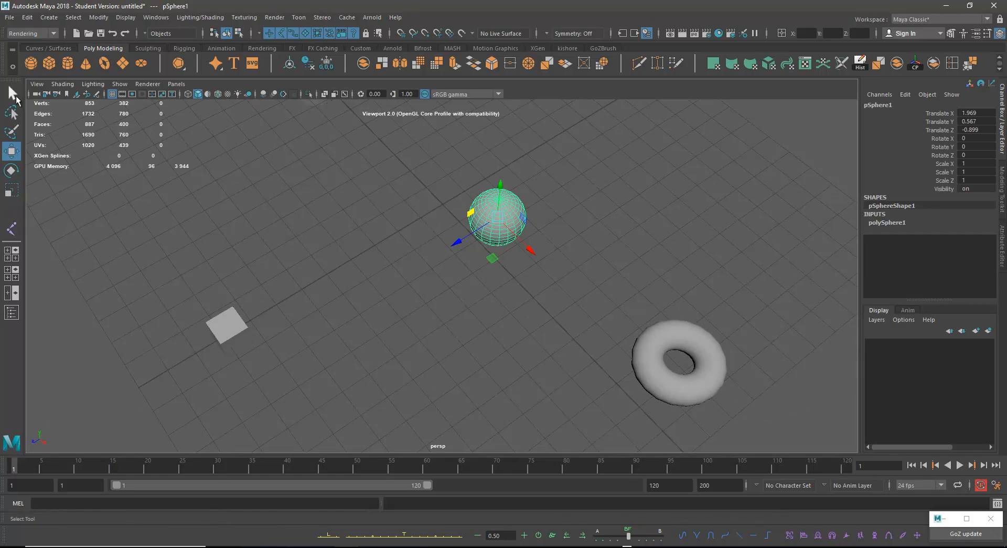
- Switch to the Select Tool and back to the Move Tool, and move the sphere along its X axis to about 1.46
{"action": "left_click", "coordinate": [12, 95]}
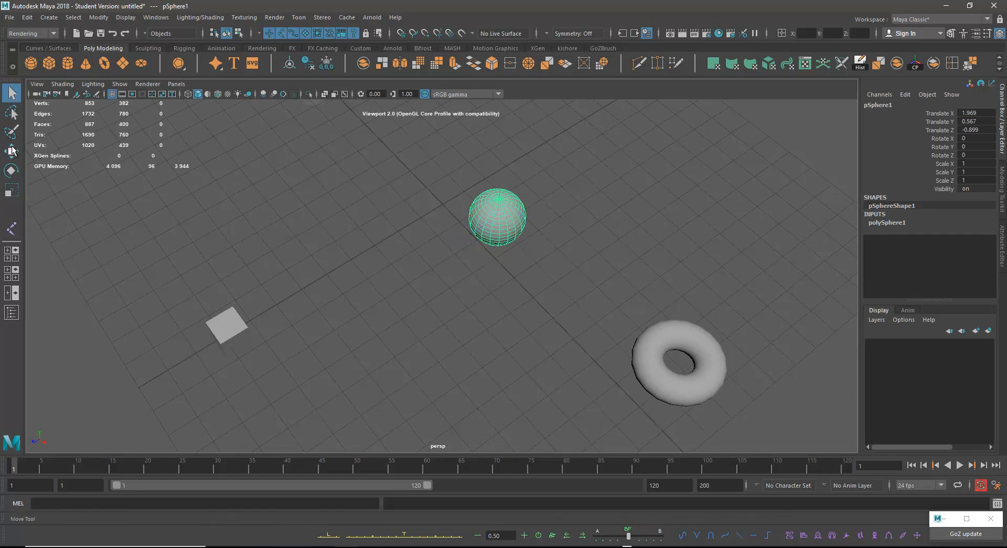
{"action": "left_click", "coordinate": [11, 151]}
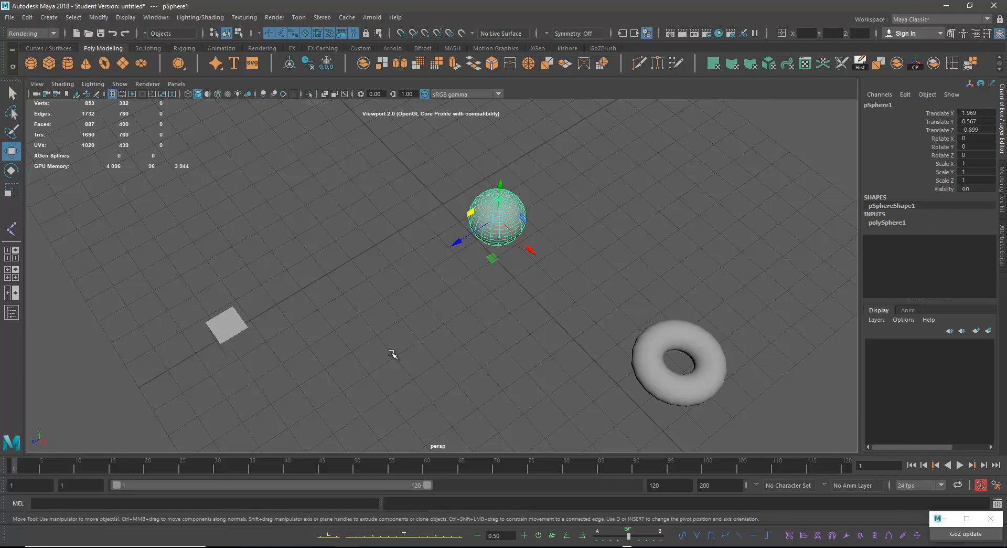
{"action": "left_click_drag", "start_coordinate": [368, 350], "coordinate": [462, 322], "text": "alt"}
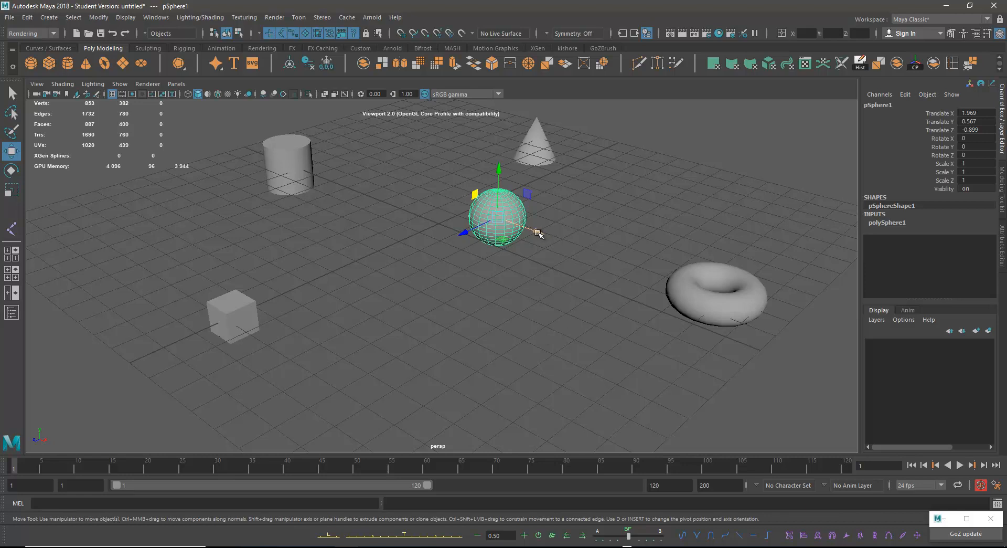
{"action": "left_click_drag", "start_coordinate": [539, 233], "coordinate": [487, 315]}
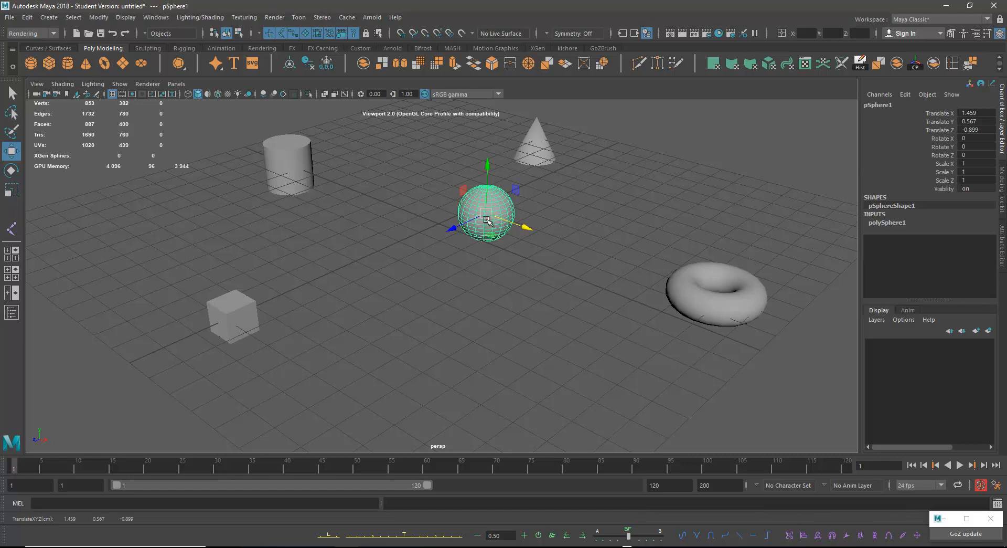
- Move the sphere freely to about X 1.12, and within the YZ plane to about Y -2.12, Z -0.24
{"action": "mouse_move", "coordinate": [486, 220]}
{"action": "left_mouse_down"}
{"action": "mouse_move", "coordinate": [467, 221]}
{"action": "mouse_move", "coordinate": [442, 192]}
{"action": "mouse_move", "coordinate": [443, 221]}
{"action": "mouse_move", "coordinate": [489, 222]}
{"action": "mouse_move", "coordinate": [449, 235]}
{"action": "mouse_move", "coordinate": [471, 228]}
{"action": "left_mouse_up"}
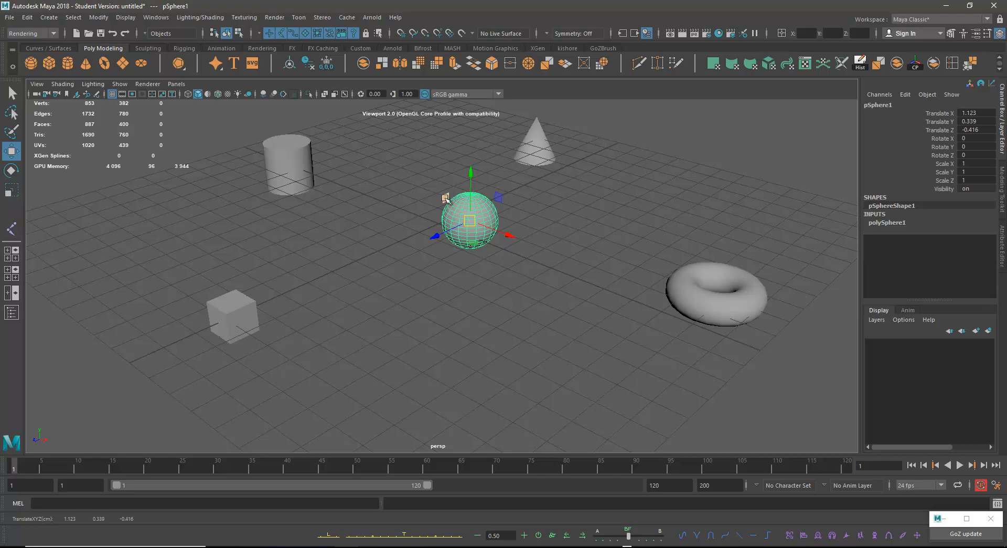
{"action": "left_click_drag", "start_coordinate": [445, 198], "coordinate": [514, 219]}
{"action": "left_click_drag", "start_coordinate": [525, 216], "coordinate": [441, 262]}
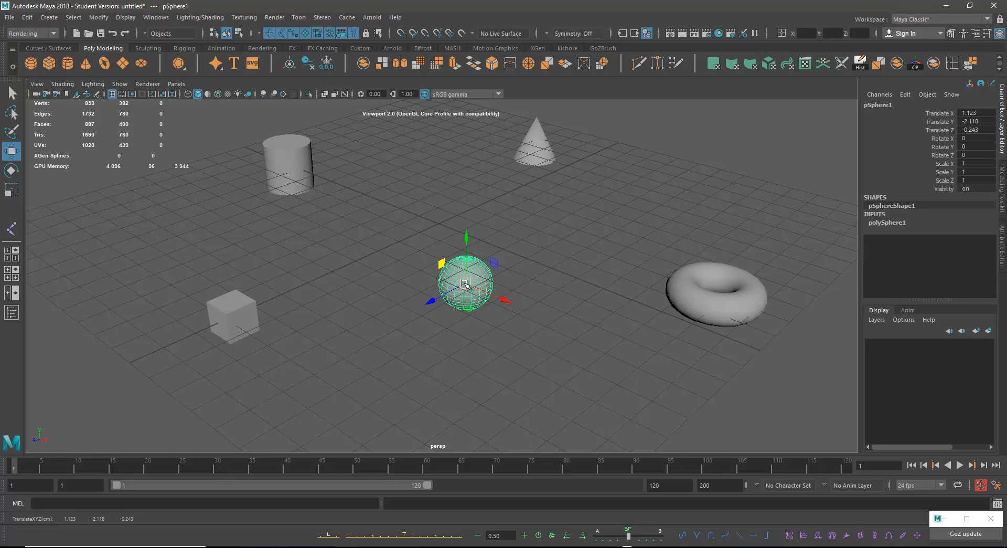
- Move the cube on its own, and move the cube and sphere together until the cube is at about X 1.72, Z 8.65
{"action": "left_click", "coordinate": [231, 316]}
{"action": "left_click_drag", "start_coordinate": [250, 334], "coordinate": [192, 321]}
{"action": "left_click_drag", "start_coordinate": [108, 274], "coordinate": [625, 420]}
{"action": "left_click_drag", "start_coordinate": [193, 318], "coordinate": [315, 288]}
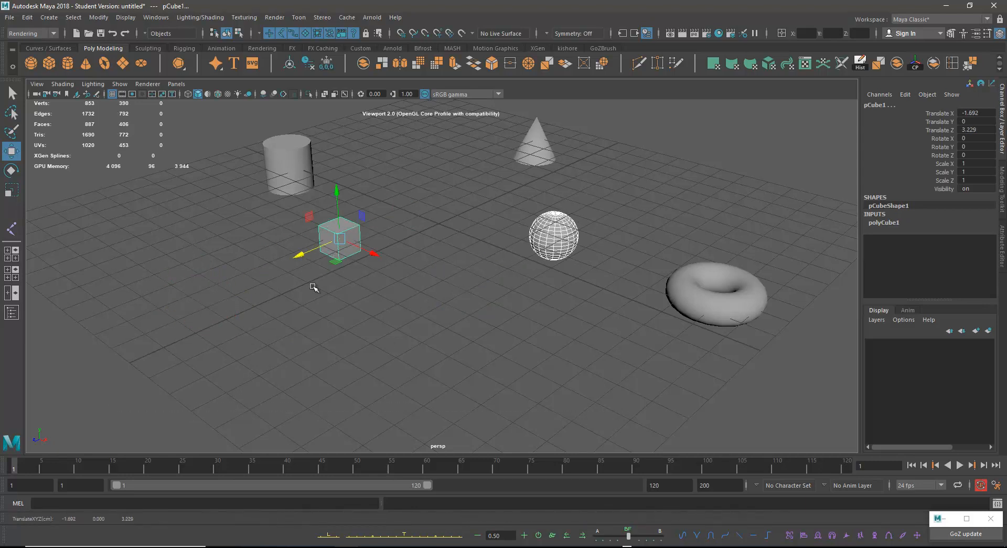
{"action": "left_click_drag", "start_coordinate": [347, 260], "coordinate": [281, 363]}
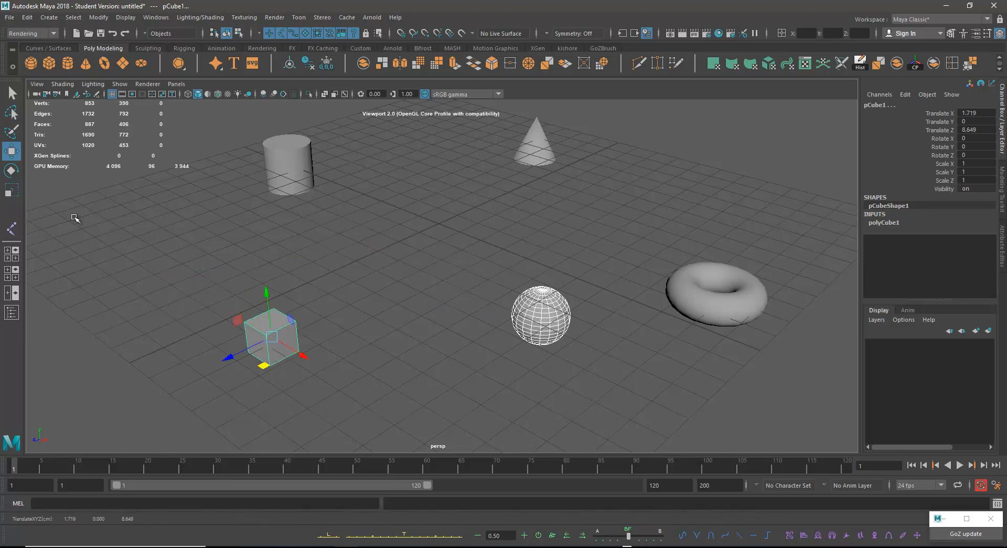
- Select only the cube and rotate it about its individual axes to about X 11.35, Y -17.82, Z -86.21 with the Rotate Tool
{"action": "left_click", "coordinate": [11, 171]}
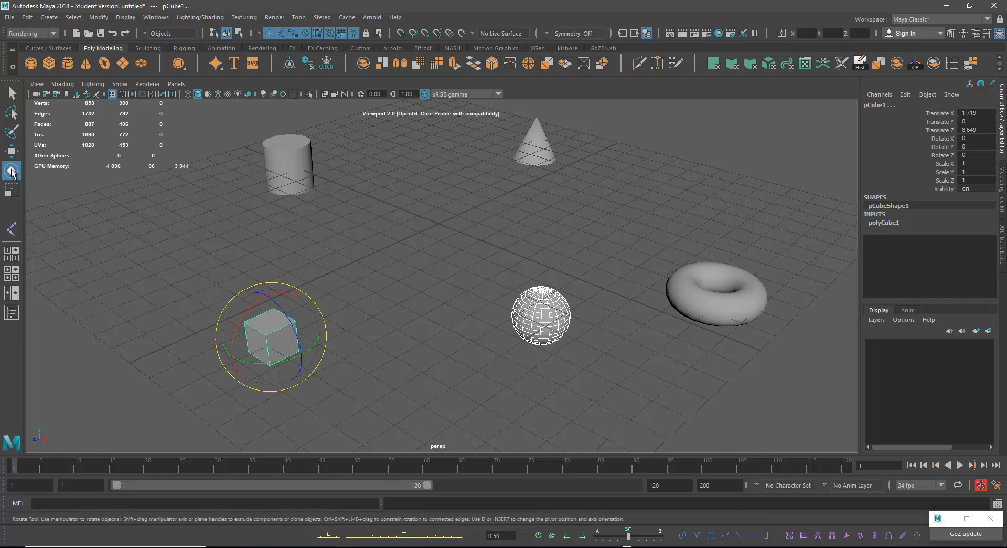
{"action": "left_click", "coordinate": [465, 277]}
{"action": "left_click", "coordinate": [254, 339]}
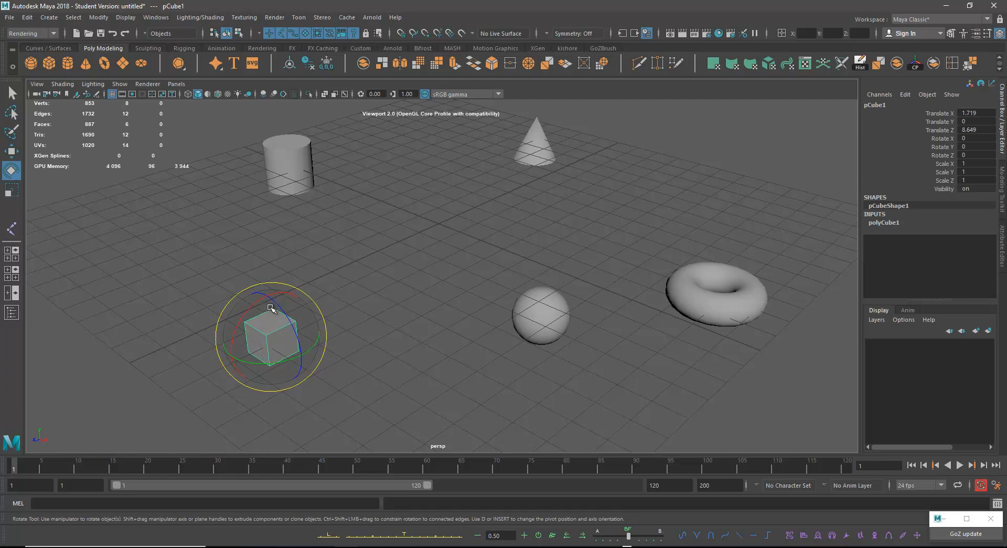
{"action": "left_click_drag", "start_coordinate": [283, 314], "coordinate": [240, 309]}
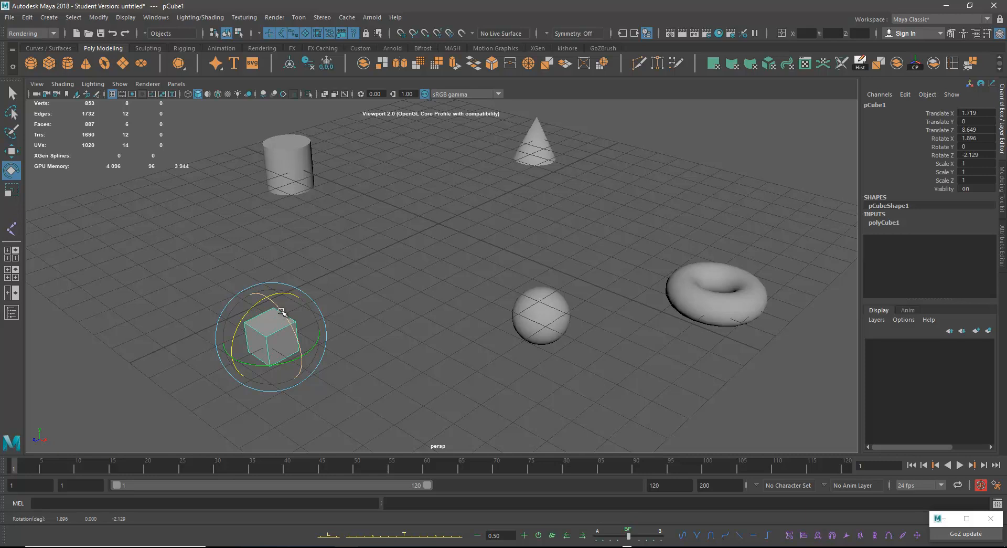
{"action": "left_click_drag", "start_coordinate": [282, 312], "coordinate": [335, 357]}
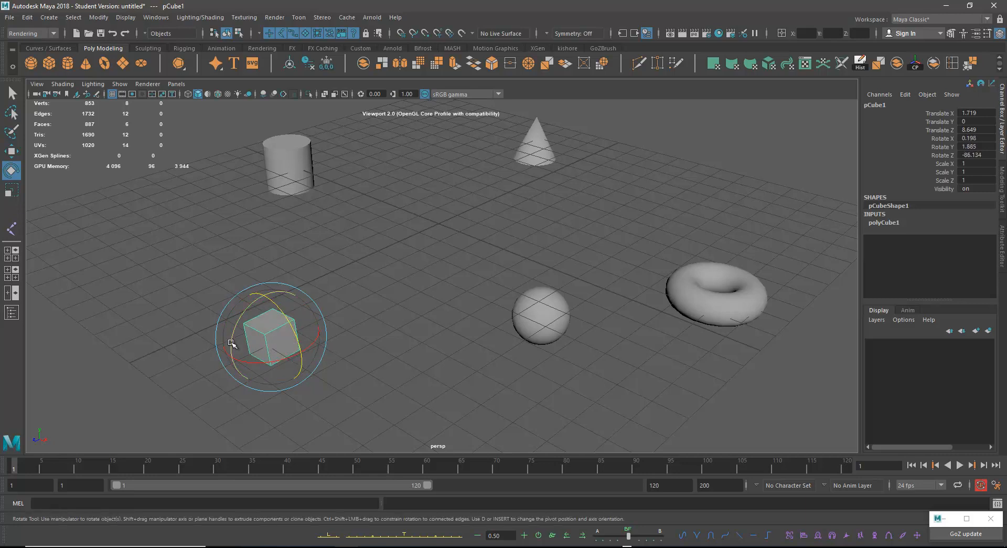
{"action": "left_click_drag", "start_coordinate": [242, 315], "coordinate": [281, 396]}
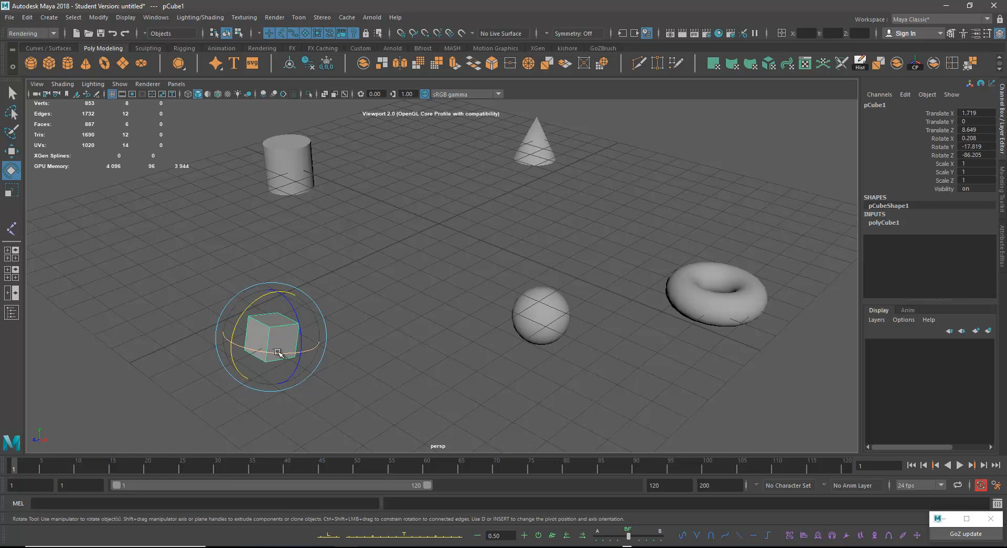
{"action": "left_click_drag", "start_coordinate": [278, 352], "coordinate": [265, 379]}
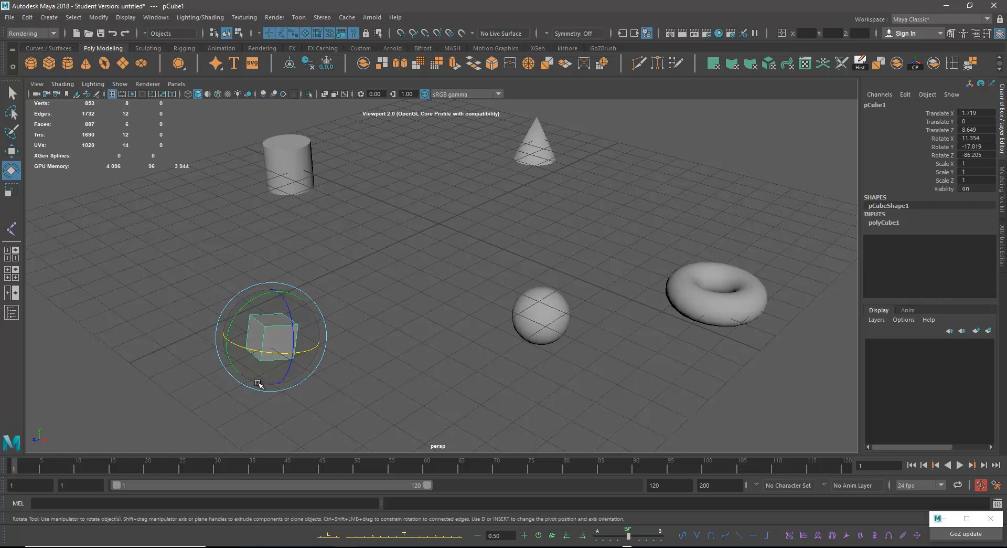
- Tumble the cube freely and adjust it on its rotation rings to about X 445.71, Y -30.13, Z -549.30
{"action": "left_click", "coordinate": [266, 305]}
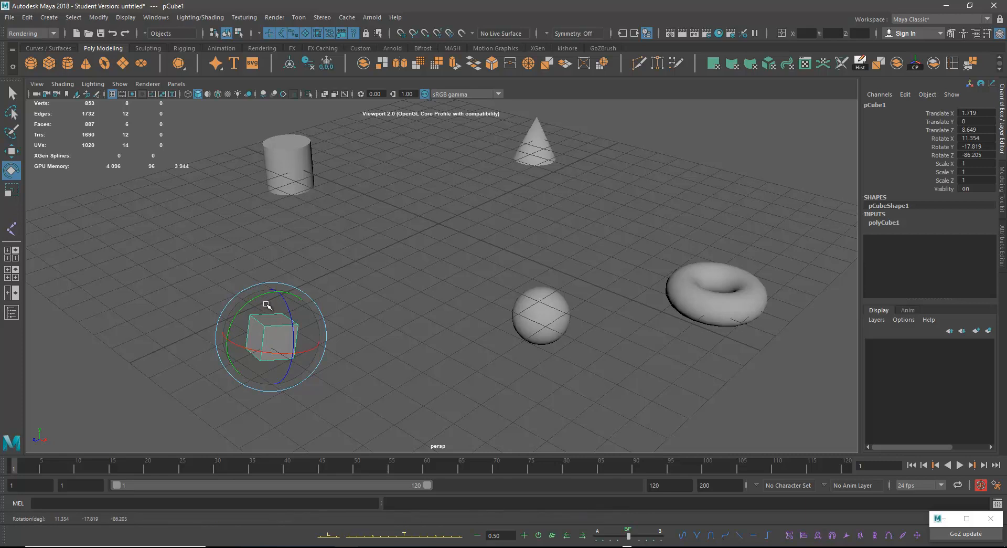
{"action": "mouse_move", "coordinate": [267, 305]}
{"action": "left_mouse_down"}
{"action": "mouse_move", "coordinate": [295, 341]}
{"action": "mouse_move", "coordinate": [304, 335]}
{"action": "mouse_move", "coordinate": [243, 345]}
{"action": "mouse_move", "coordinate": [266, 332]}
{"action": "mouse_move", "coordinate": [258, 327]}
{"action": "mouse_move", "coordinate": [277, 302]}
{"action": "left_mouse_up"}
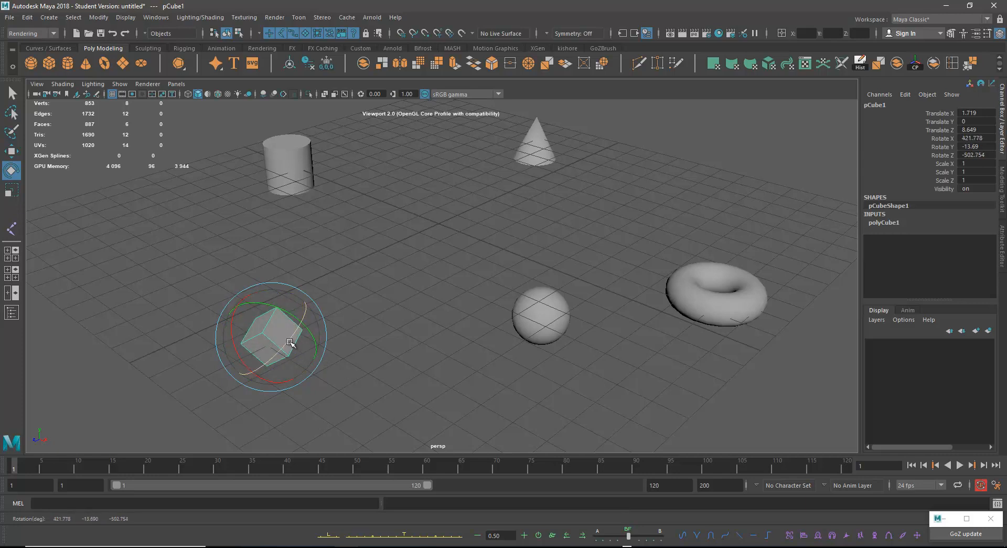
{"action": "mouse_move", "coordinate": [269, 346]}
{"action": "left_mouse_down"}
{"action": "mouse_move", "coordinate": [295, 335]}
{"action": "mouse_move", "coordinate": [285, 340]}
{"action": "left_mouse_up"}
{"action": "mouse_move", "coordinate": [289, 316]}
{"action": "left_mouse_down"}
{"action": "mouse_move", "coordinate": [279, 324]}
{"action": "mouse_move", "coordinate": [290, 325]}
{"action": "left_mouse_up"}
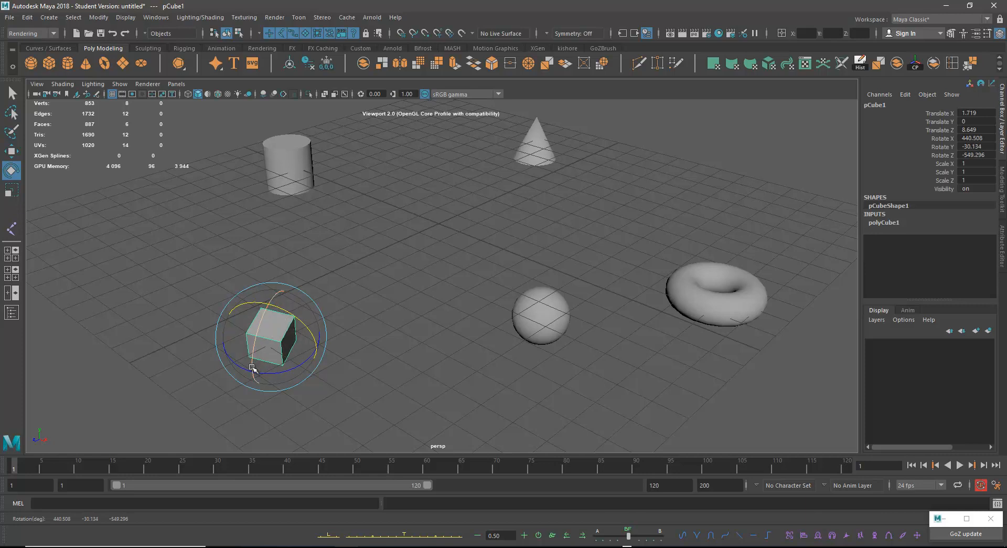
{"action": "mouse_move", "coordinate": [257, 342]}
{"action": "left_mouse_down"}
{"action": "mouse_move", "coordinate": [278, 302]}
{"action": "mouse_move", "coordinate": [268, 297]}
{"action": "mouse_move", "coordinate": [239, 322]}
{"action": "mouse_move", "coordinate": [253, 343]}
{"action": "left_mouse_up"}
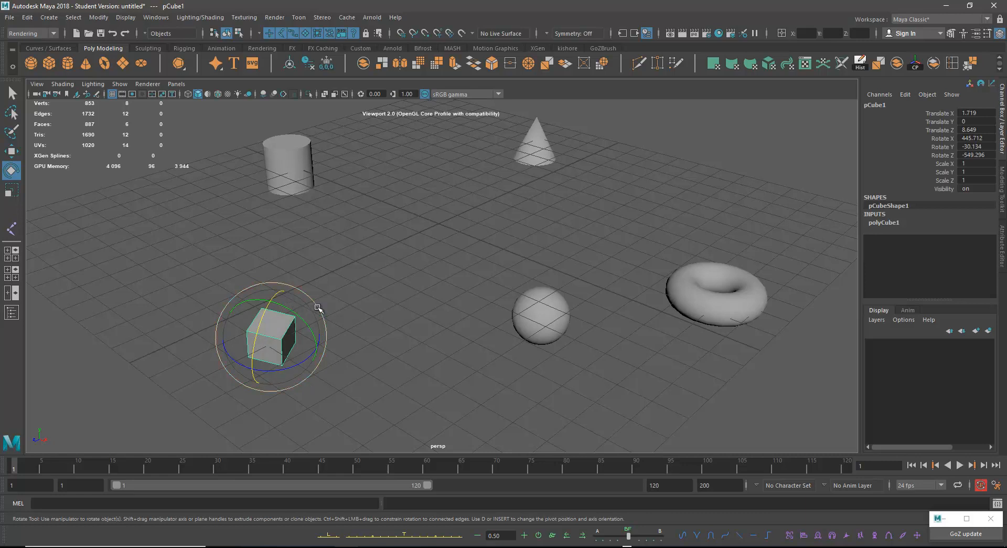
- Rotate the cube around the view axis from several camera angles, ending at about X 54.96, Y 78.17, Z 662.53
{"action": "left_click_drag", "start_coordinate": [319, 306], "coordinate": [247, 304]}
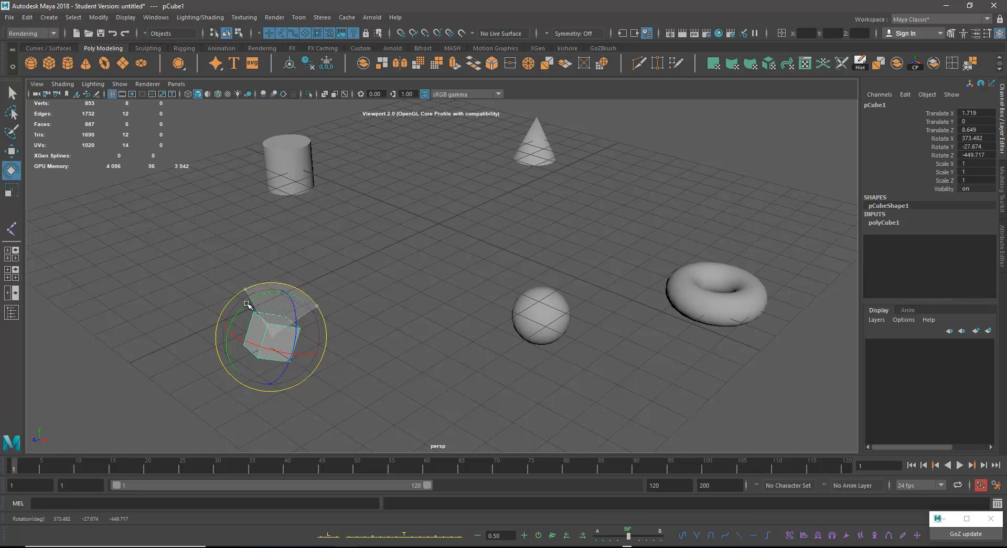
{"action": "mouse_move", "coordinate": [247, 304]}
{"action": "left_mouse_down"}
{"action": "mouse_move", "coordinate": [222, 304]}
{"action": "mouse_move", "coordinate": [220, 331]}
{"action": "mouse_move", "coordinate": [326, 347]}
{"action": "mouse_move", "coordinate": [269, 299]}
{"action": "mouse_move", "coordinate": [246, 303]}
{"action": "left_mouse_up"}
{"action": "left_click_drag", "start_coordinate": [233, 306], "coordinate": [361, 304]}
{"action": "left_click_drag", "start_coordinate": [434, 337], "coordinate": [314, 336], "text": "alt"}
{"action": "left_click_drag", "start_coordinate": [292, 288], "coordinate": [288, 389]}
{"action": "mouse_move", "coordinate": [399, 346]}
{"action": "left_mouse_down", "text": "alt"}
{"action": "mouse_move", "coordinate": [404, 325]}
{"action": "mouse_move", "coordinate": [405, 375]}
{"action": "mouse_move", "coordinate": [399, 362]}
{"action": "left_mouse_up", "text": "alt"}
{"action": "left_click_drag", "start_coordinate": [276, 284], "coordinate": [262, 406]}
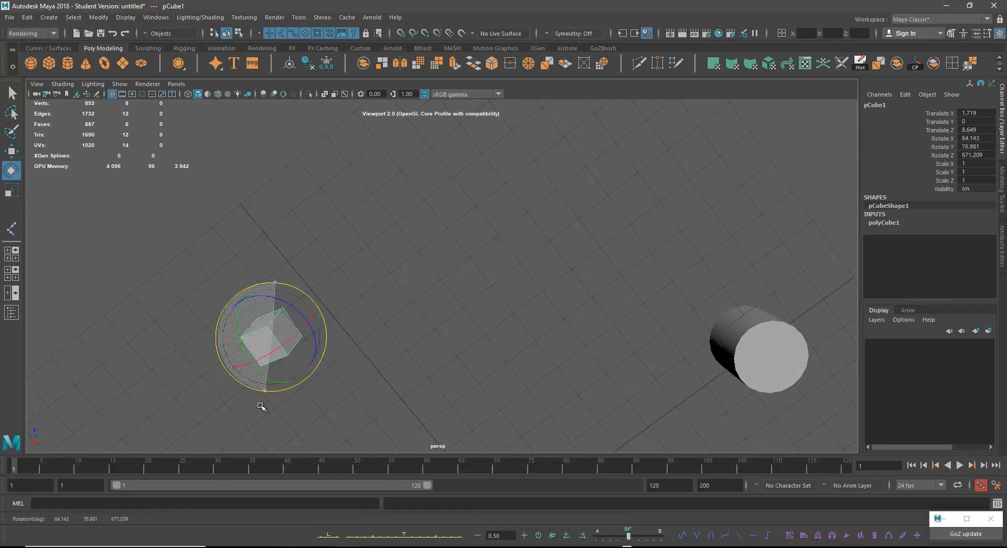
{"action": "left_click_drag", "start_coordinate": [457, 341], "coordinate": [416, 341], "text": "alt"}
{"action": "left_click_drag", "start_coordinate": [387, 235], "coordinate": [394, 265], "text": "alt"}
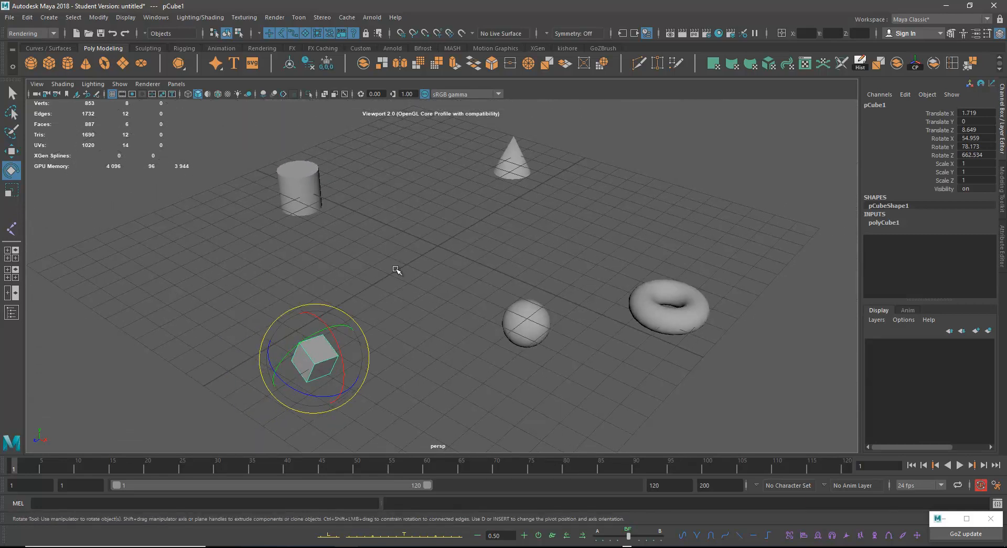
- Activate the Scale Tool and select the cylinder
{"action": "left_click", "coordinate": [9, 191]}
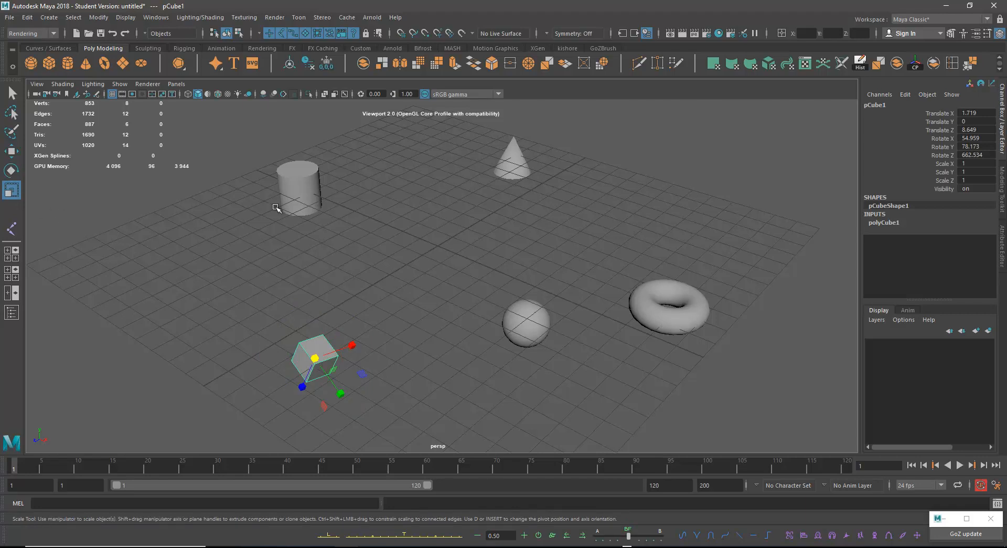
{"action": "left_click", "coordinate": [295, 192]}
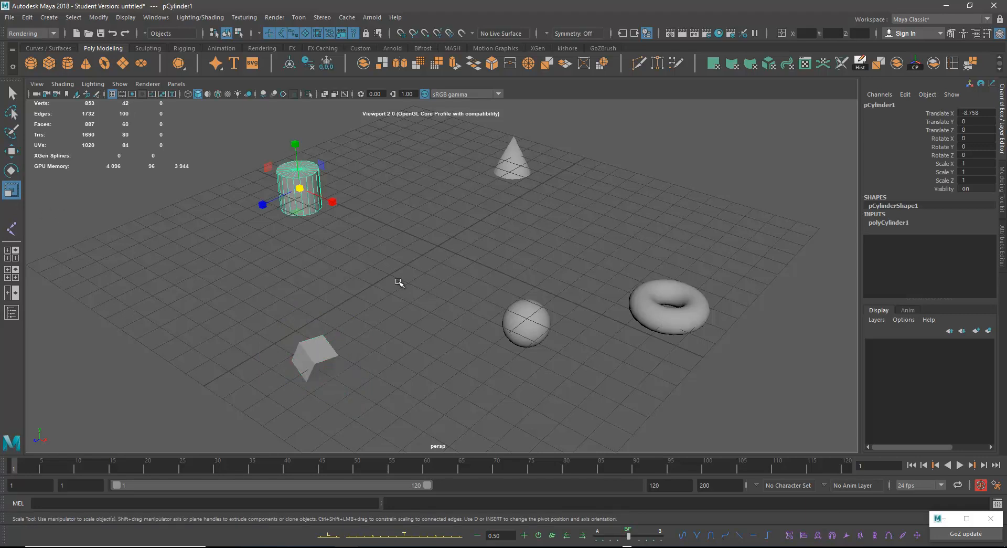
{"action": "left_click_drag", "start_coordinate": [322, 276], "coordinate": [367, 247], "text": "alt"}
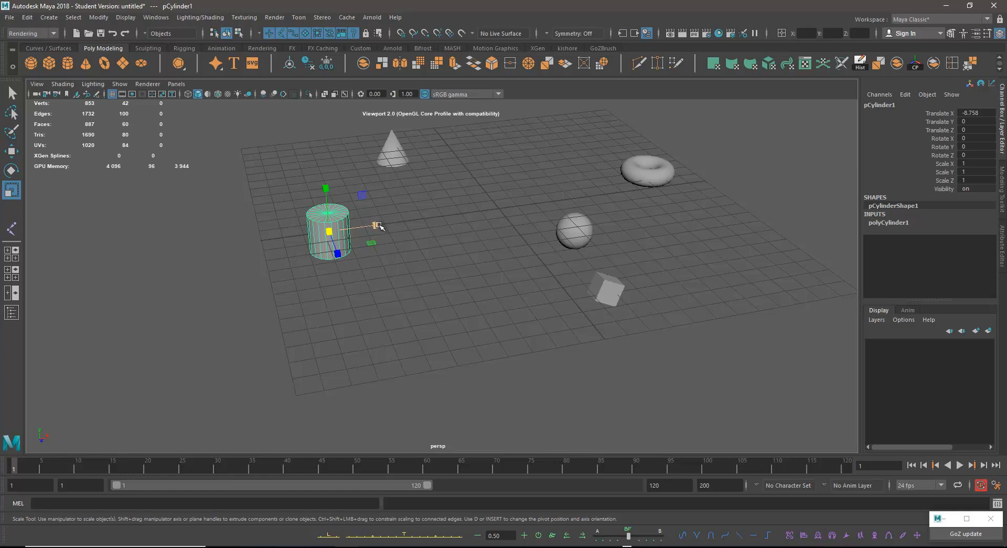
- Try scaling the cylinder along X to about 1.65, along Y, and along Z to about 3.34, undoing each scale
{"action": "left_click_drag", "start_coordinate": [378, 225], "coordinate": [405, 218]}
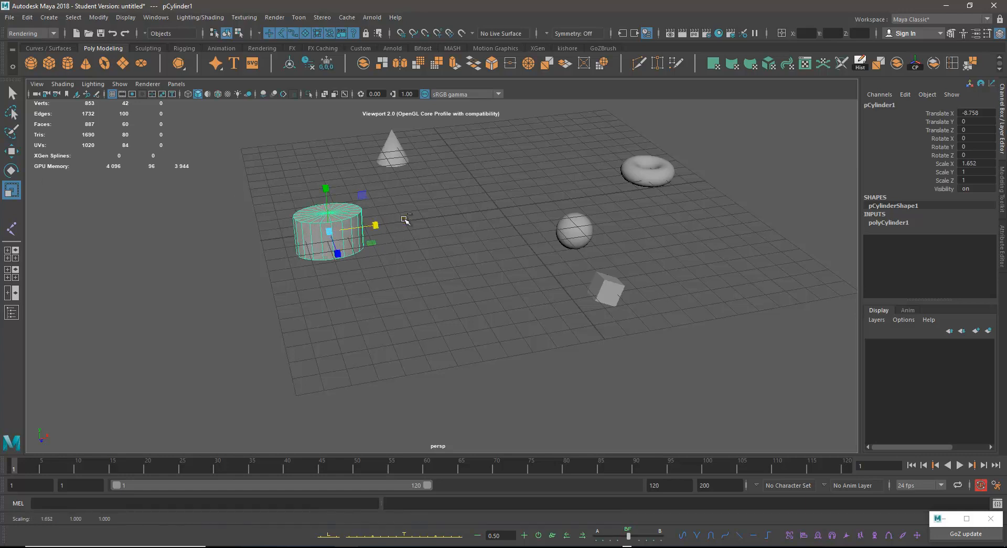
{"action": "key", "text": "ctrl+z"}
{"action": "left_click_drag", "start_coordinate": [329, 192], "coordinate": [326, 167]}
{"action": "key", "text": "ctrl+z"}
{"action": "left_click_drag", "start_coordinate": [465, 249], "coordinate": [341, 250], "text": "alt"}
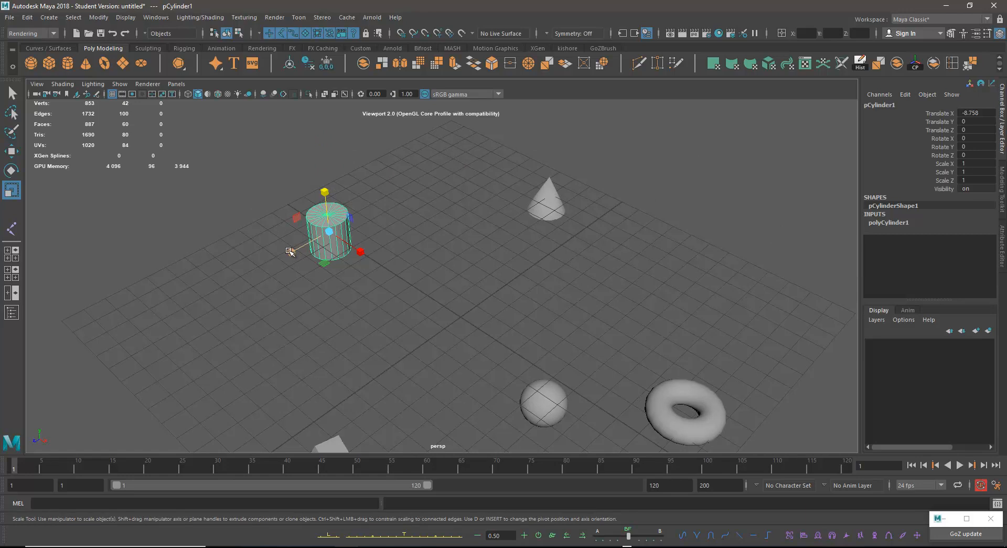
{"action": "left_click_drag", "start_coordinate": [291, 251], "coordinate": [225, 311]}
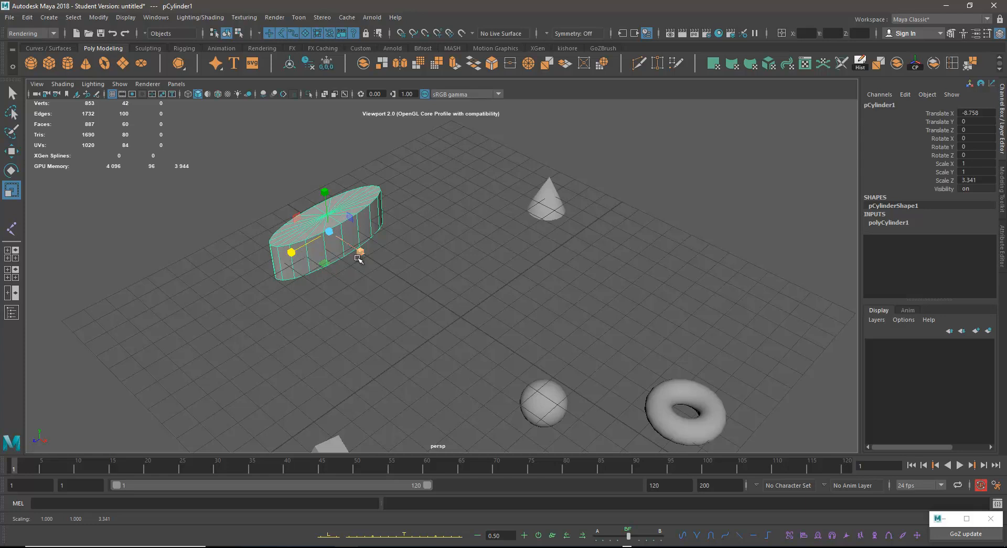
{"action": "key", "text": "ctrl+z"}
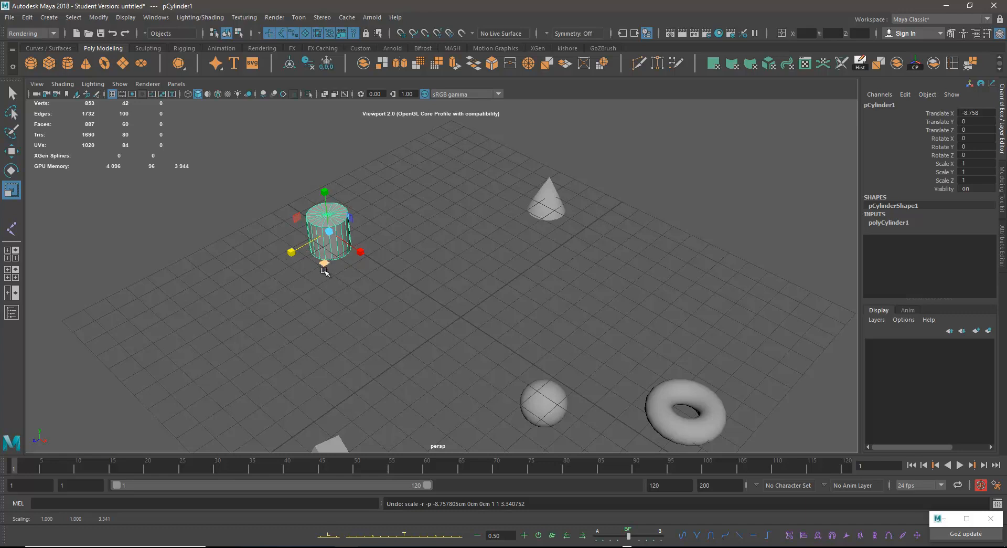
- Scale the cylinder in the XZ plane to about 1.56, and uniformly to about X 3.76, Y 2.41, Z 3.76
{"action": "mouse_move", "coordinate": [320, 285]}
{"action": "left_mouse_down"}
{"action": "mouse_move", "coordinate": [317, 344]}
{"action": "mouse_move", "coordinate": [315, 274]}
{"action": "mouse_move", "coordinate": [318, 288]}
{"action": "left_mouse_up"}
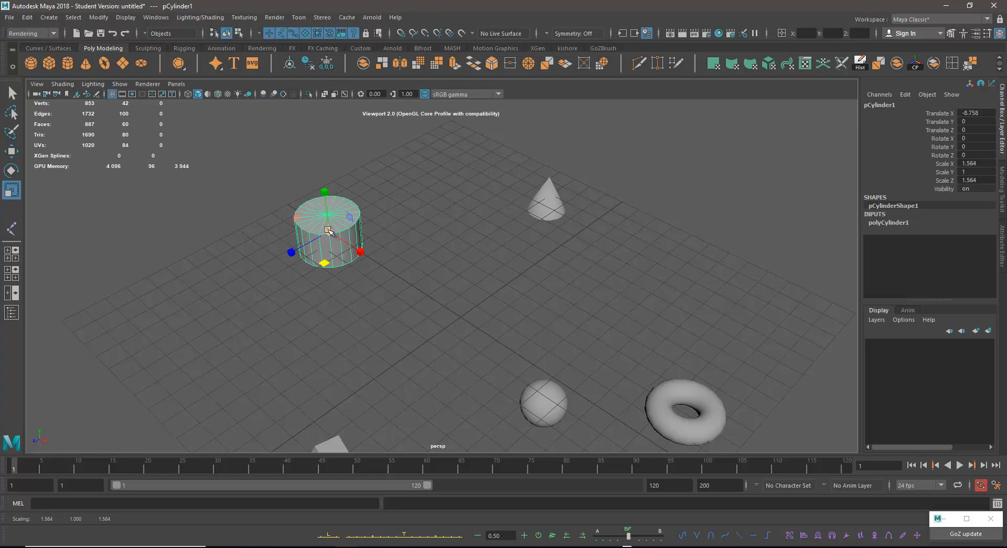
{"action": "left_click_drag", "start_coordinate": [328, 230], "coordinate": [404, 236]}
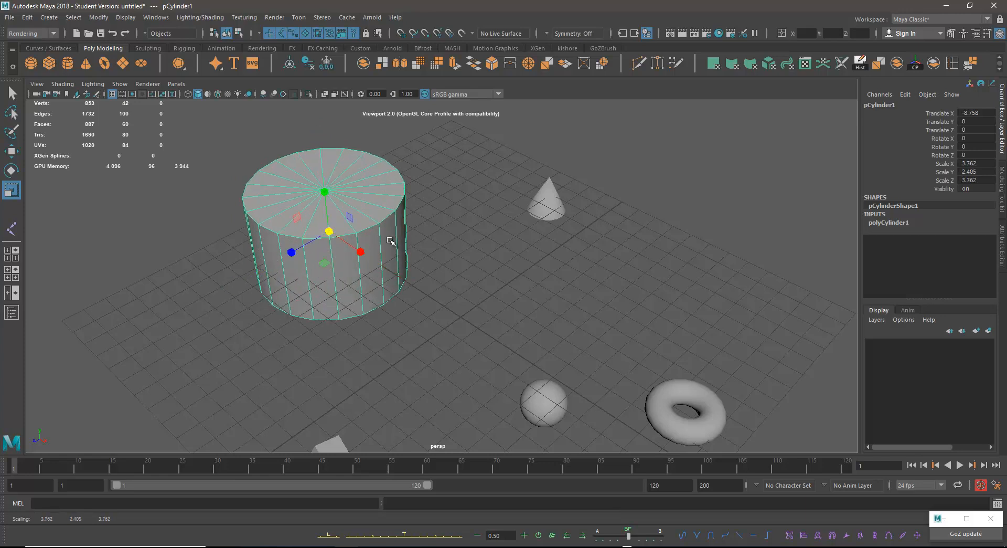
- Scale the cylinder along Y to about 4.49 and further to about 8.49, along X to about 6.35, and along Z to about 5.55
{"action": "left_click_drag", "start_coordinate": [325, 191], "coordinate": [334, 148]}
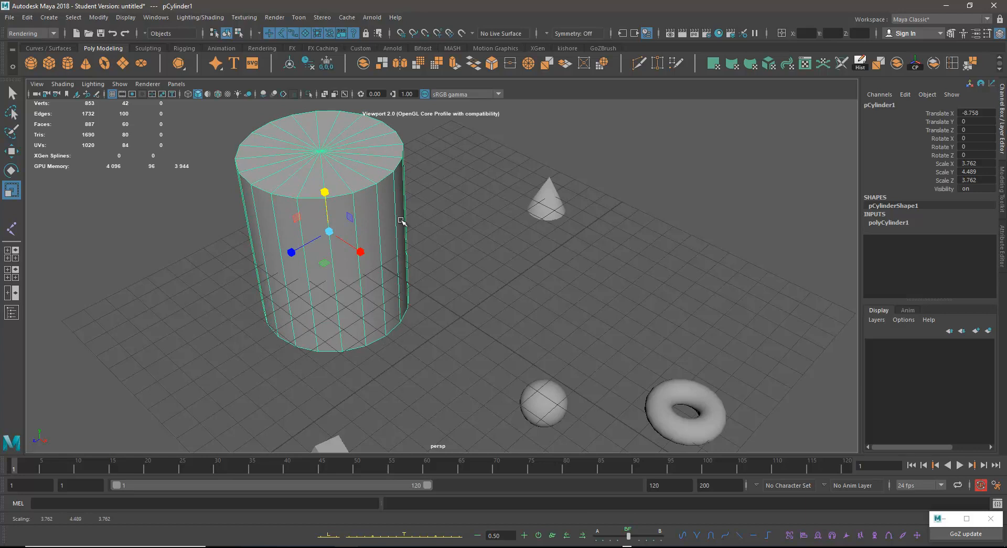
{"action": "left_click_drag", "start_coordinate": [430, 245], "coordinate": [419, 224], "text": "alt"}
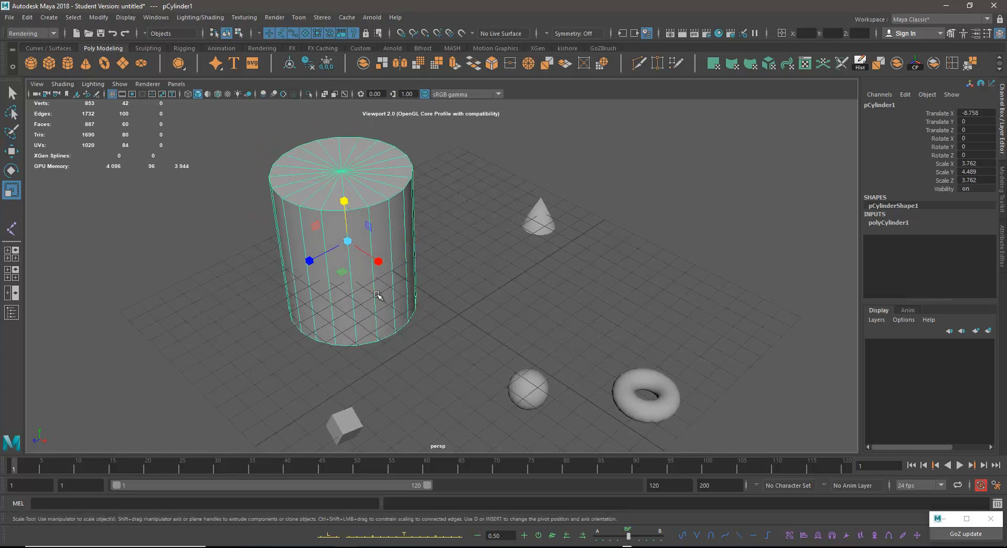
{"action": "left_click_drag", "start_coordinate": [473, 282], "coordinate": [473, 278], "text": "alt"}
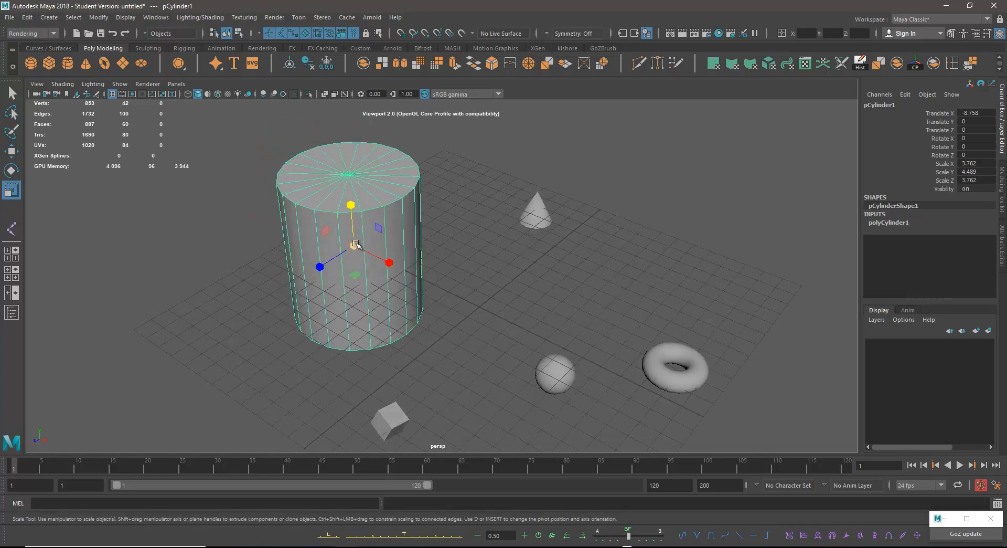
{"action": "left_click_drag", "start_coordinate": [351, 204], "coordinate": [348, 164]}
{"action": "left_click_drag", "start_coordinate": [389, 262], "coordinate": [421, 269]}
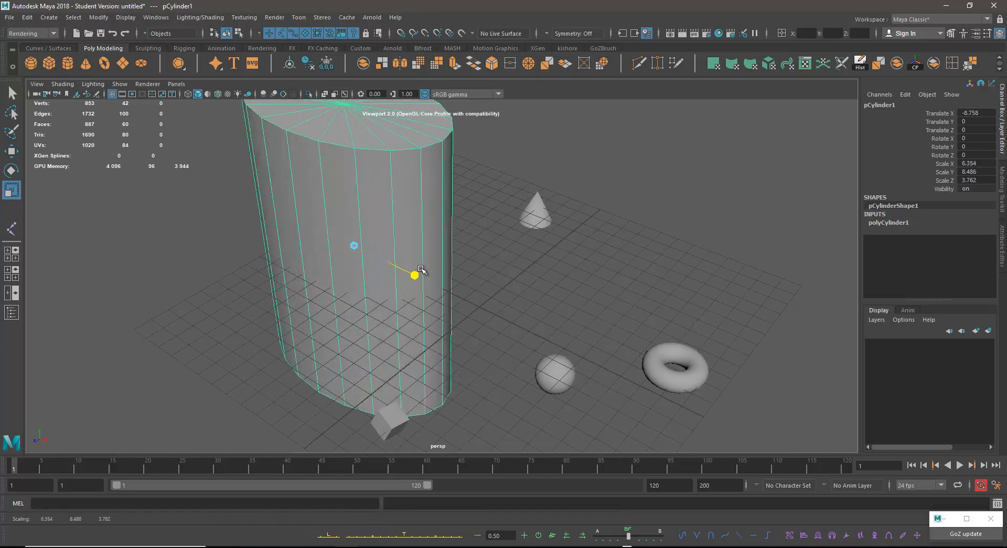
{"action": "left_click_drag", "start_coordinate": [318, 266], "coordinate": [292, 274]}
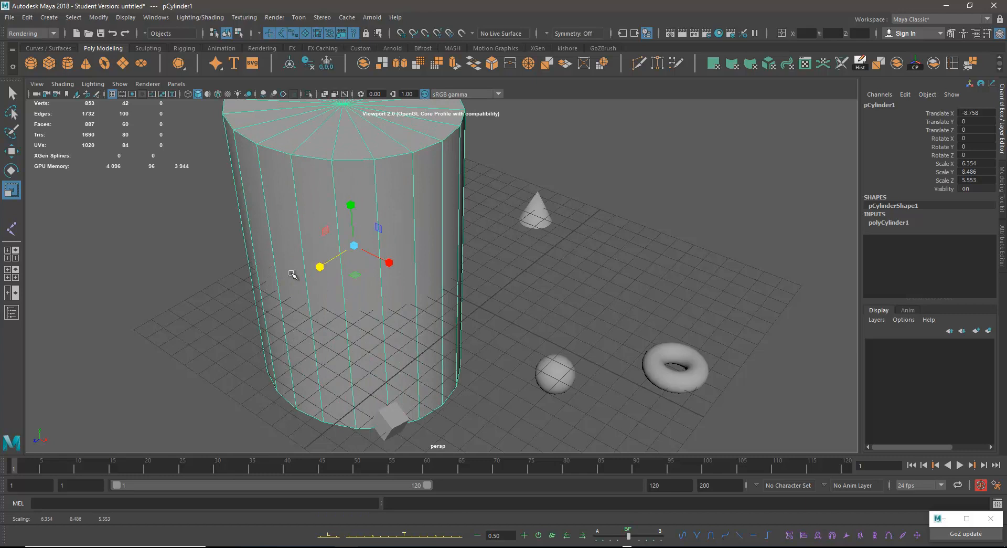
- Undo the cylinder's scale operations one by one, back to a scale of 1 on all axes
{"action": "key", "text": "ctrl+z"}
{"action": "key", "text": "ctrl+z"}
{"action": "key", "text": "ctrl+z"}
{"action": "key", "text": "ctrl+z"}
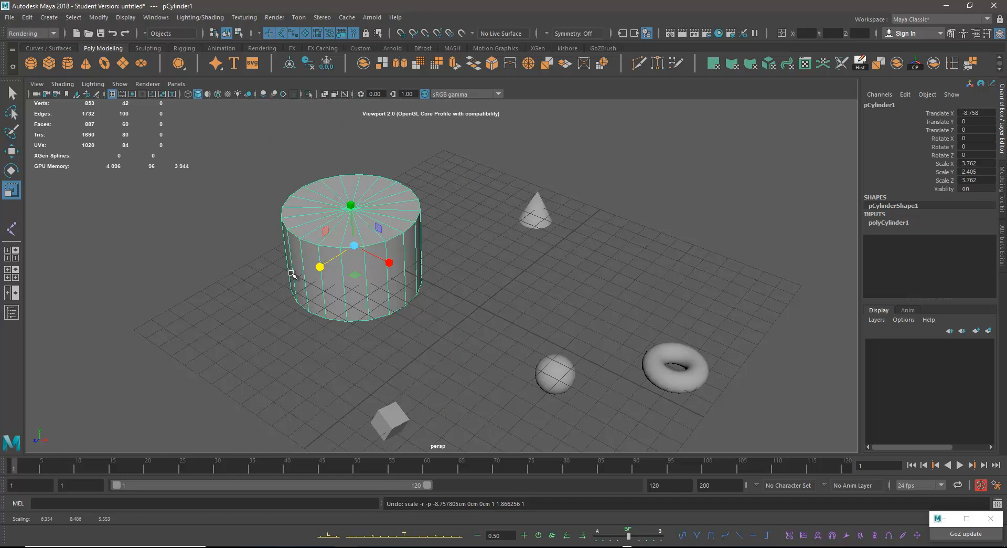
{"action": "key", "text": "ctrl+z"}
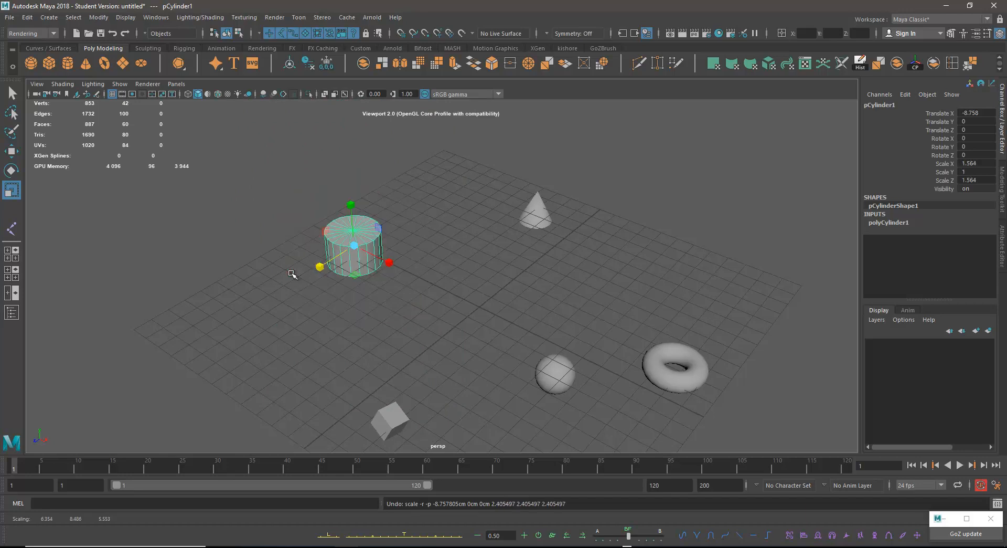
{"action": "key", "text": "ctrl+z"}
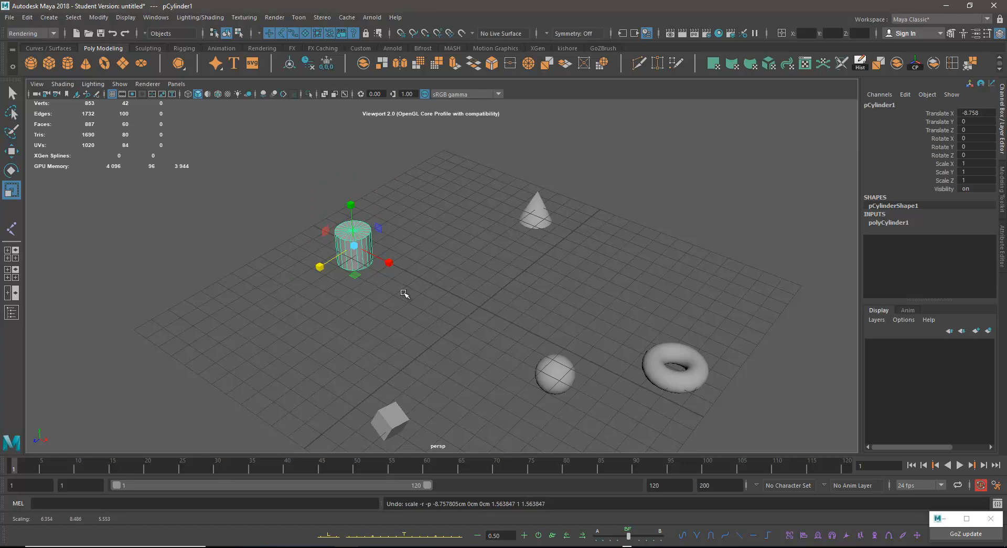
- Redo the cylinder's scale operations through the Y scale of about 8.49, and switch to the Select Tool
{"action": "left_click", "coordinate": [27, 17]}
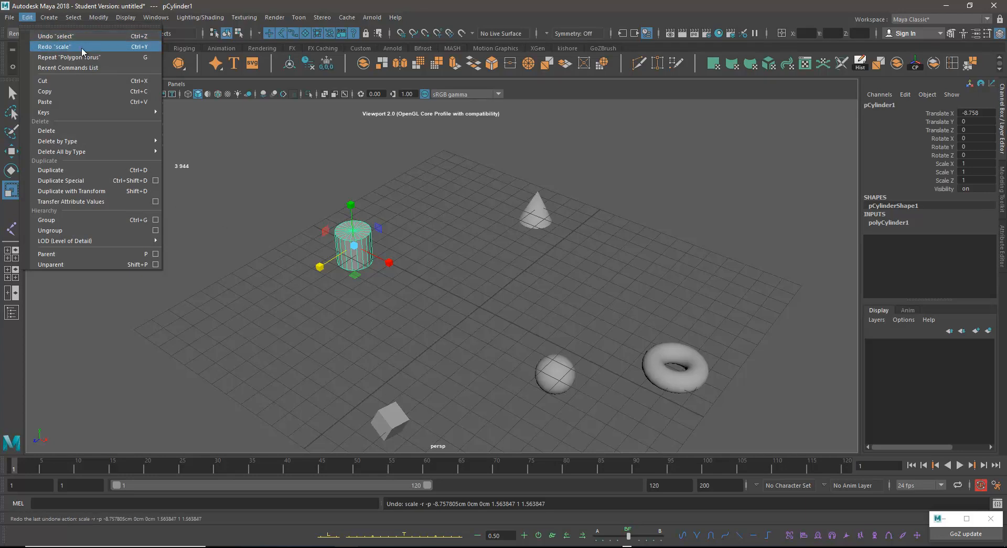
{"action": "left_click", "coordinate": [134, 46]}
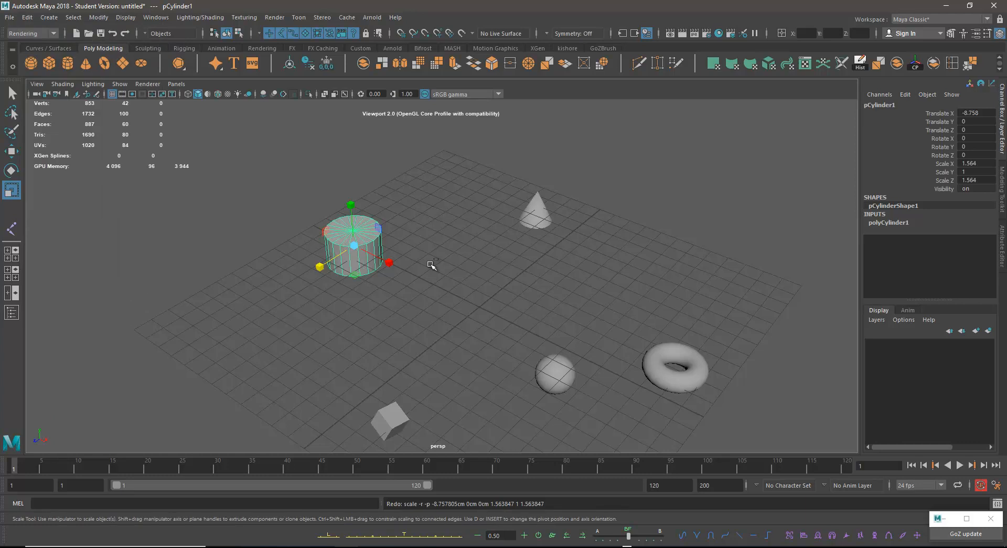
{"action": "key", "text": "shift+z"}
{"action": "key", "text": "shift+z"}
{"action": "key", "text": "shift+z"}
{"action": "key", "text": "shift+z"}
{"action": "key", "text": "shift+z"}
{"action": "key", "text": "shift+z"}
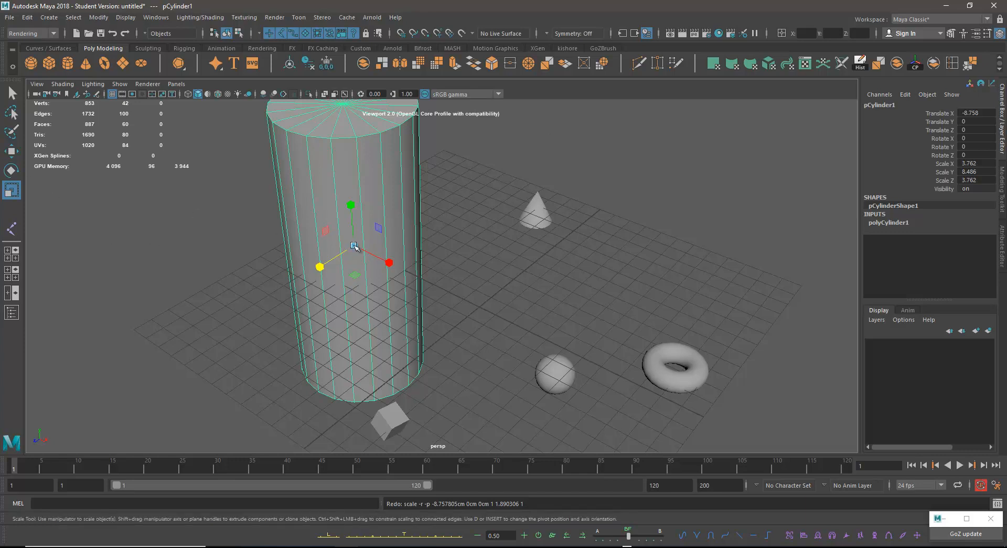
{"action": "left_click", "coordinate": [10, 92]}
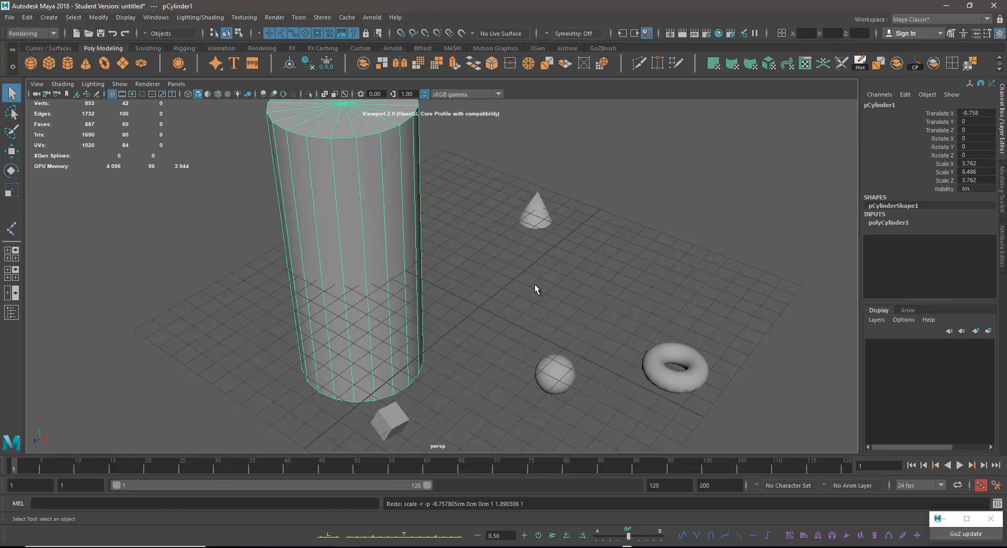